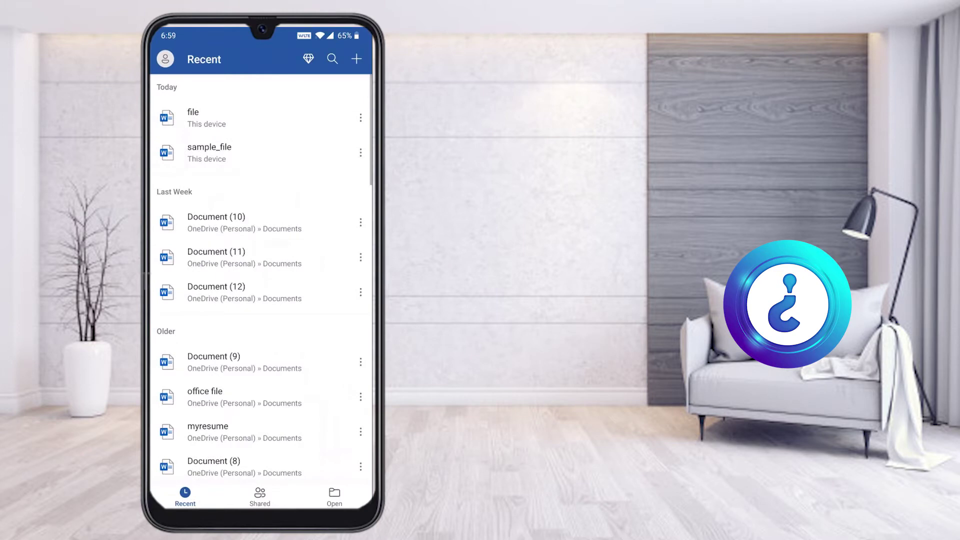
- Open the recent Word document "file" and look through its text
{"action": "left_click", "coordinate": [225, 118]}
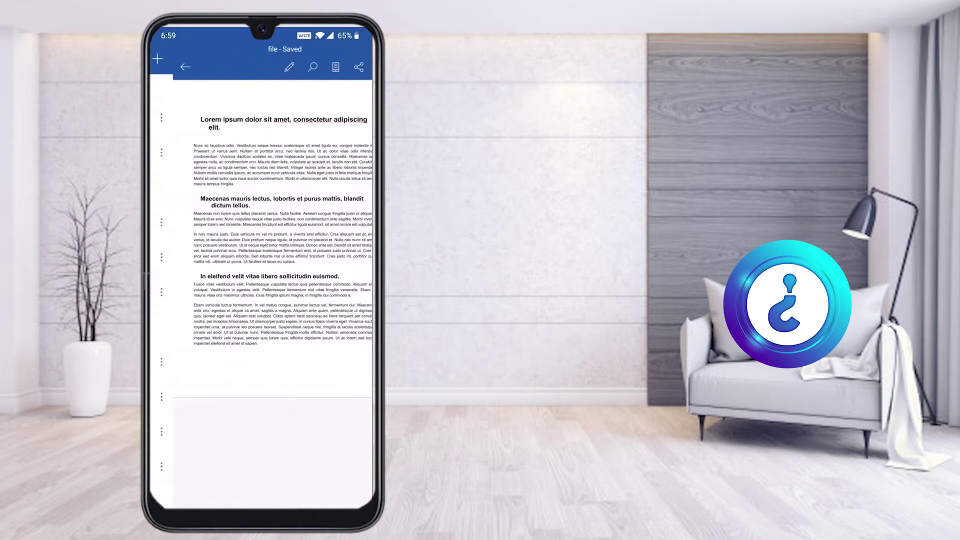
{"action": "left_click", "coordinate": [241, 357]}
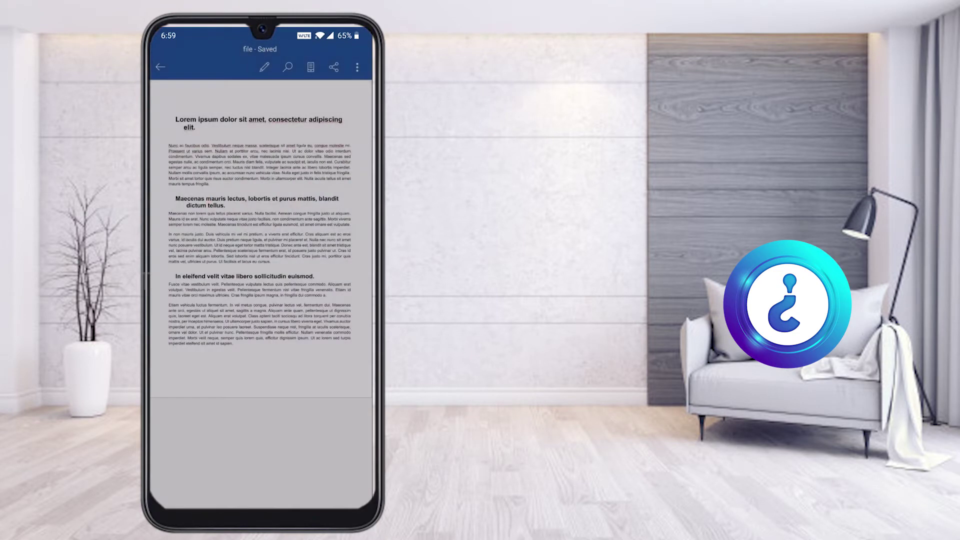
{"action": "scroll", "coordinate": [260, 295], "scroll_direction": "up", "scroll_amount": 3}
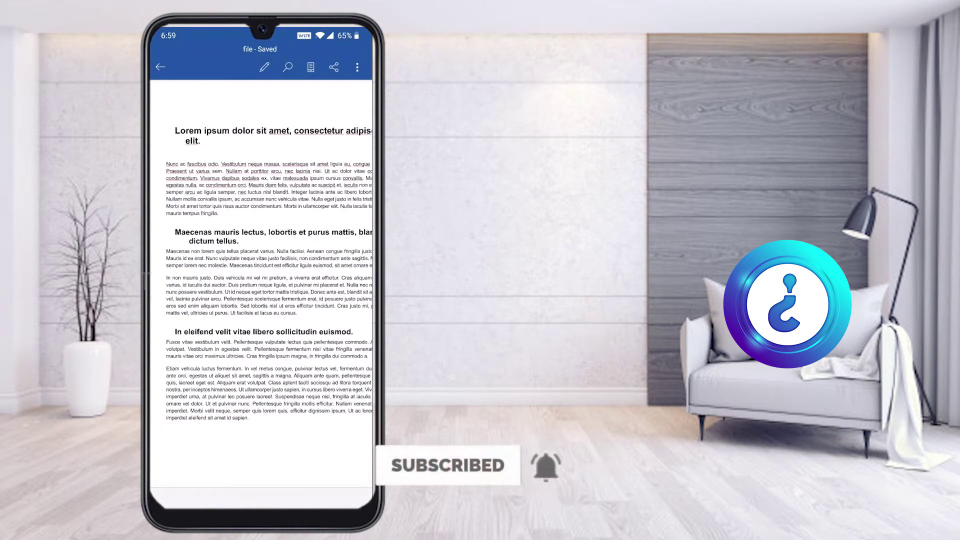
{"action": "left_click", "coordinate": [160, 67]}
{"action": "left_click", "coordinate": [260, 117]}
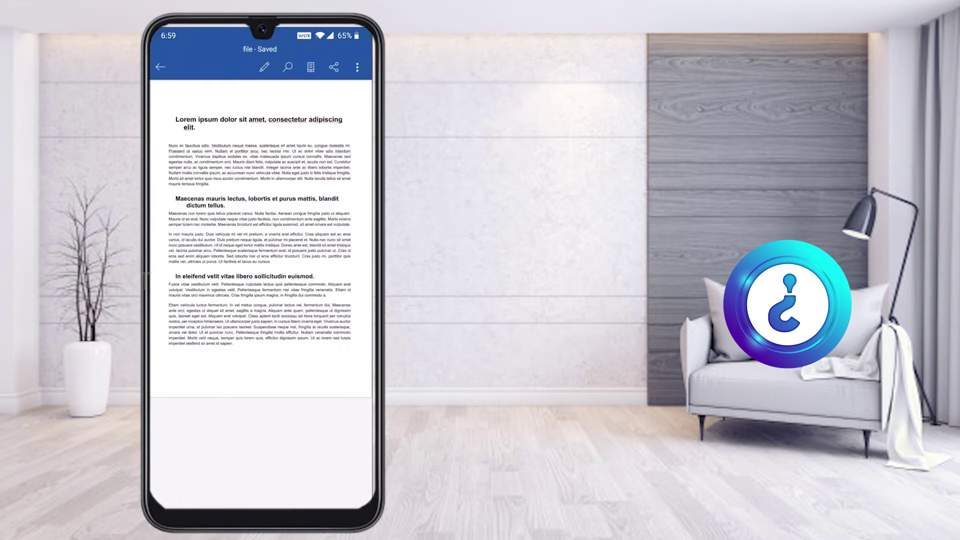
{"action": "key", "text": "Escape"}
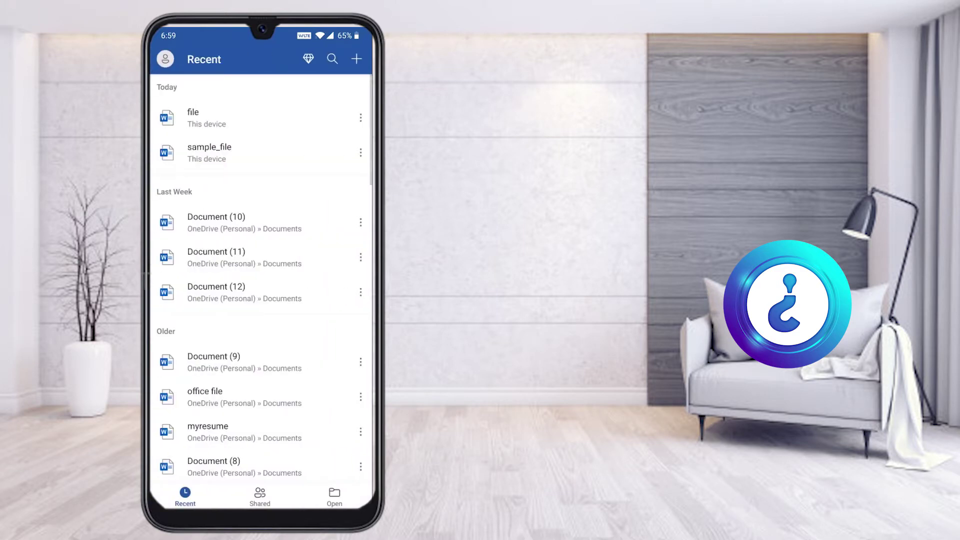
- Open the recent document "sample_file", read through its pages, and leave Word
{"action": "left_click", "coordinate": [240, 152]}
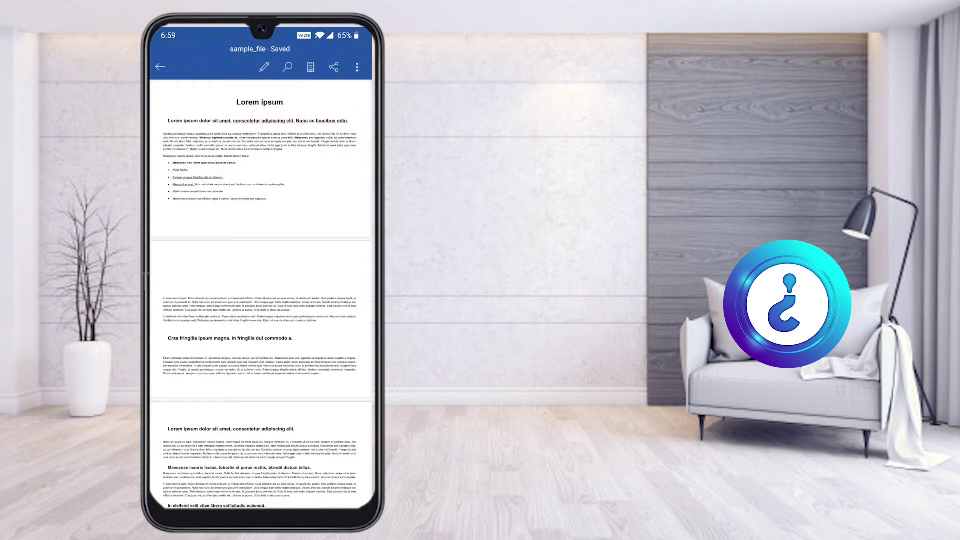
{"action": "scroll", "coordinate": [261, 295], "scroll_direction": "down", "scroll_amount": 10}
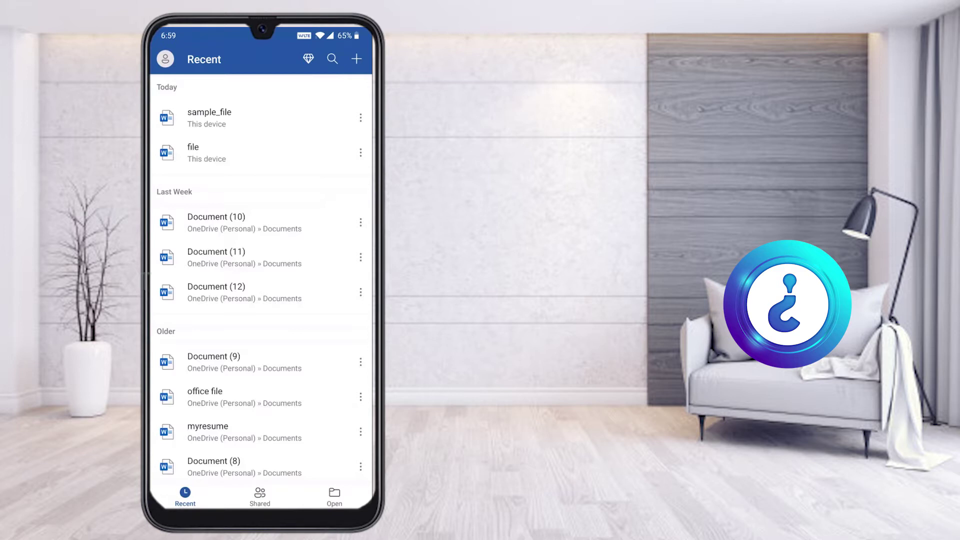
{"action": "key", "text": "Home"}
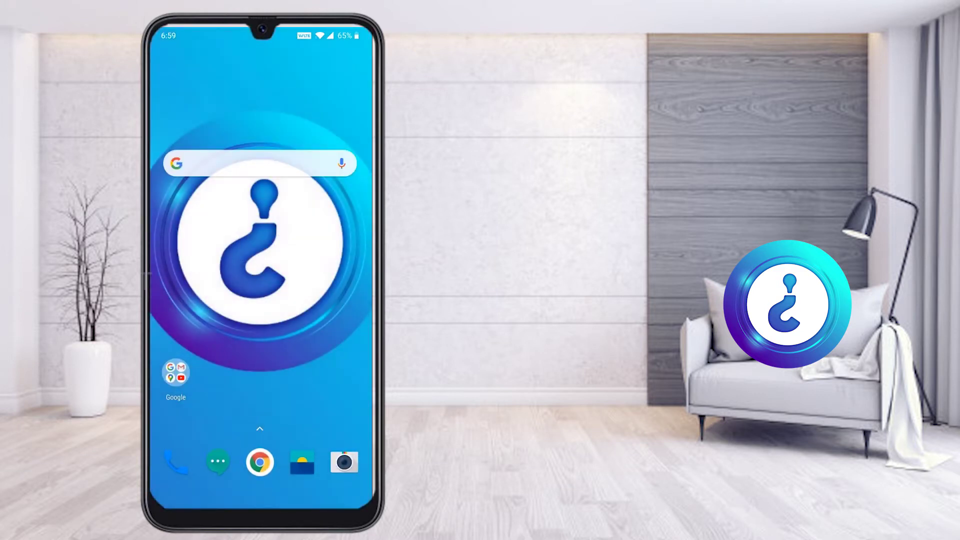
- Switch to Chrome and search Google for "word to ppt converter online"
{"action": "left_click", "coordinate": [260, 462]}
{"action": "left_click", "coordinate": [260, 455]}
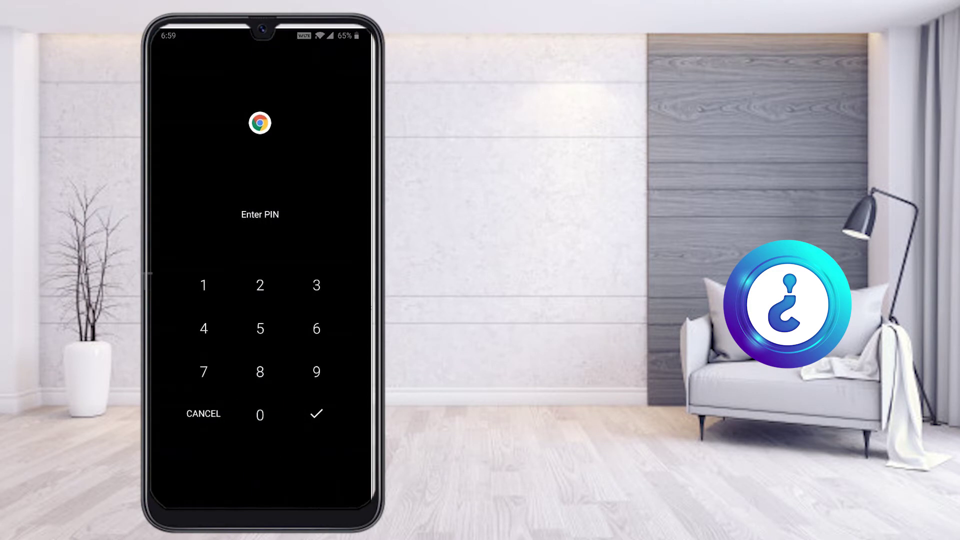
{"action": "left_click", "coordinate": [249, 169]}
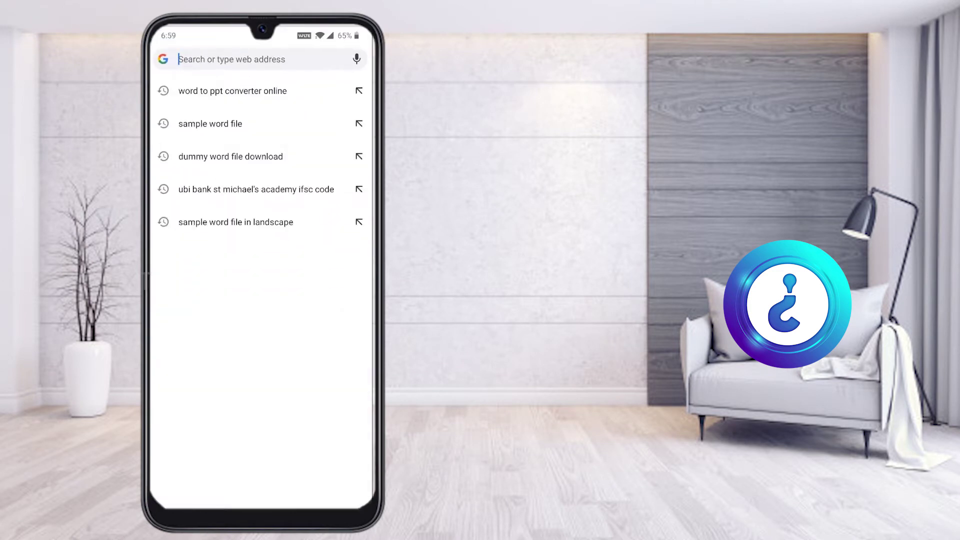
{"action": "type", "text": "wo"}
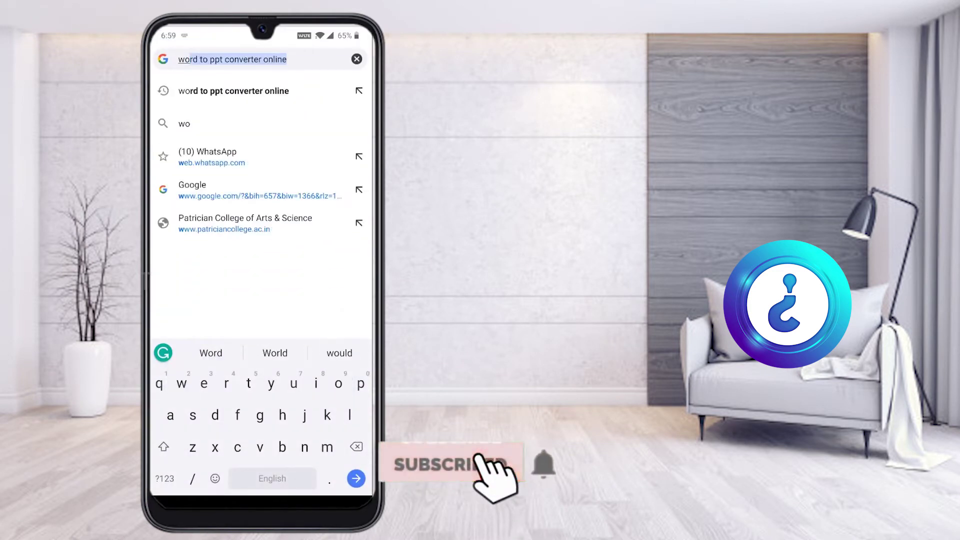
{"action": "type", "text": "rd to pp"}
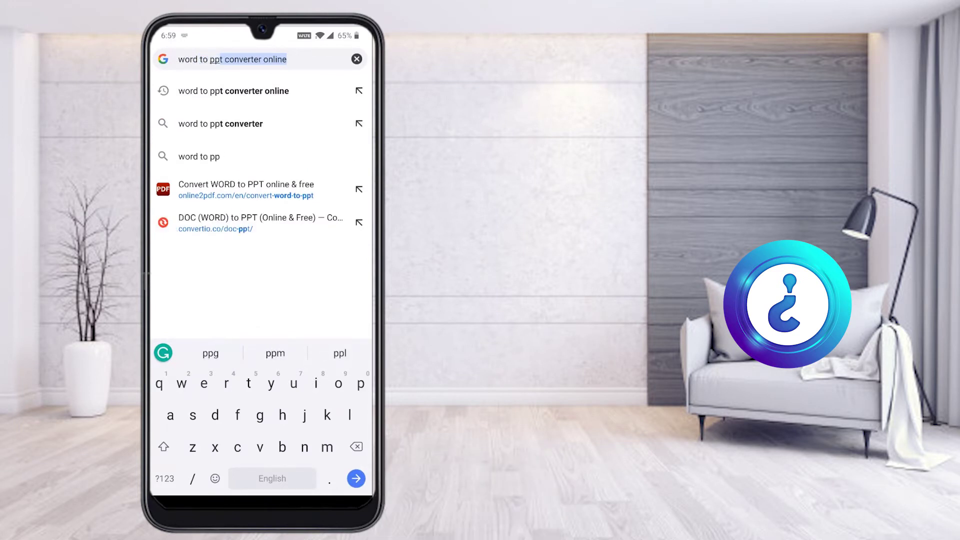
{"action": "key", "text": "Return"}
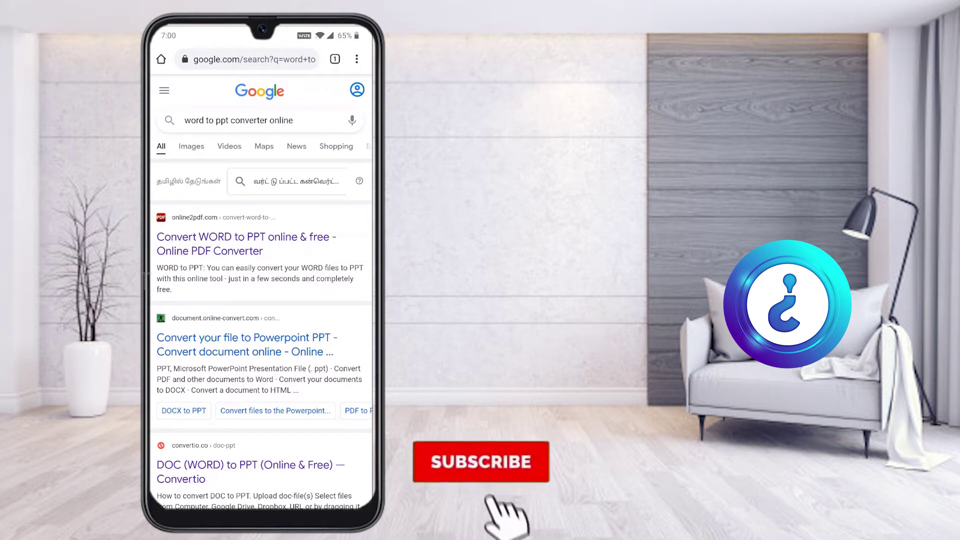
- Open Convertio's DOC (WORD) to PPT converter from the search results
{"action": "scroll", "coordinate": [261, 290], "scroll_direction": "down", "scroll_amount": 3}
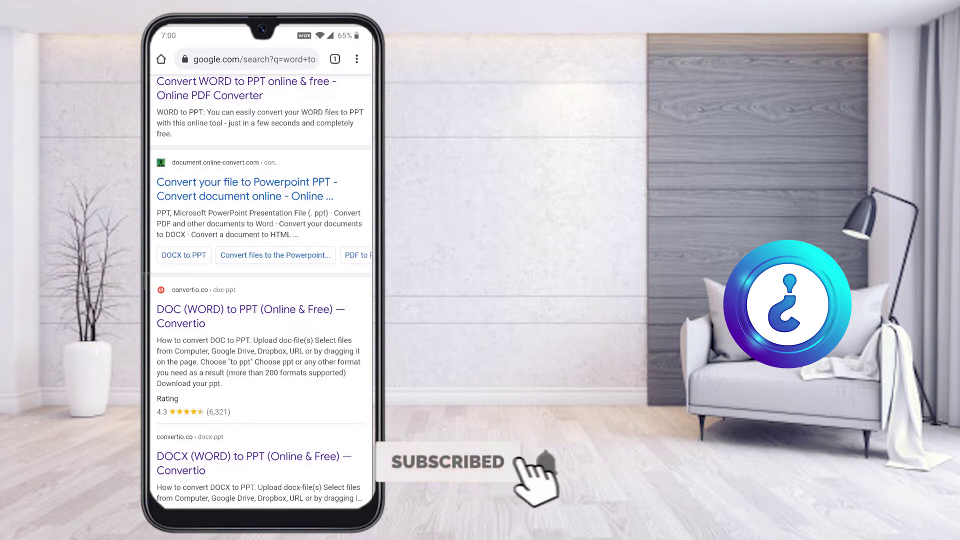
{"action": "left_click", "coordinate": [251, 309]}
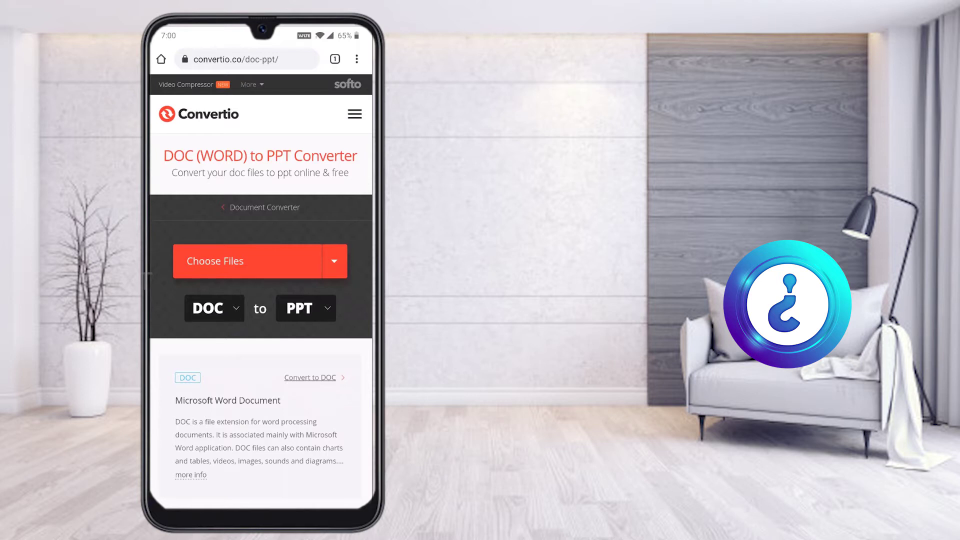
{"action": "scroll", "coordinate": [261, 292], "scroll_direction": "down", "scroll_amount": 2}
{"action": "scroll", "coordinate": [261, 292], "scroll_direction": "up", "scroll_amount": 1}
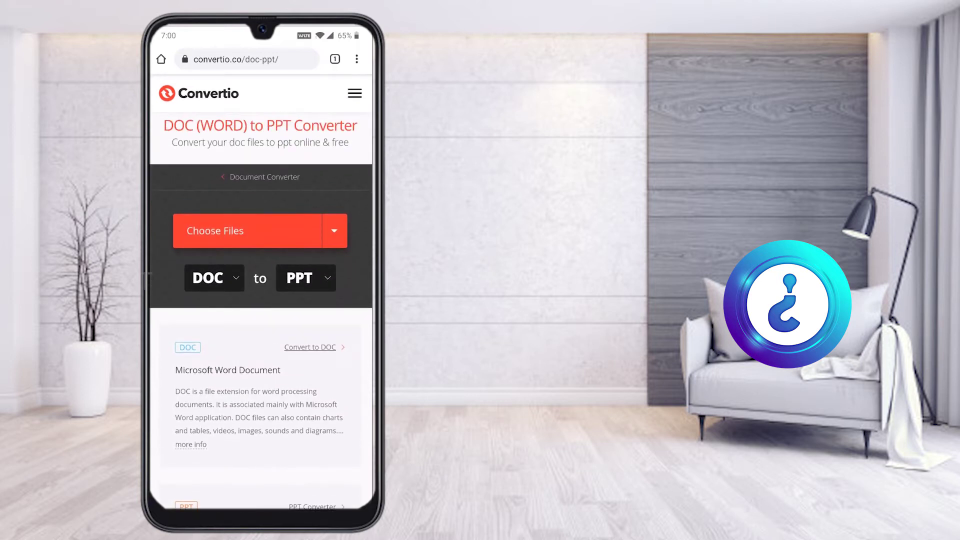
- Upload file.docx from the phone's files to Convertio and convert it to PPT
{"action": "left_click", "coordinate": [215, 231]}
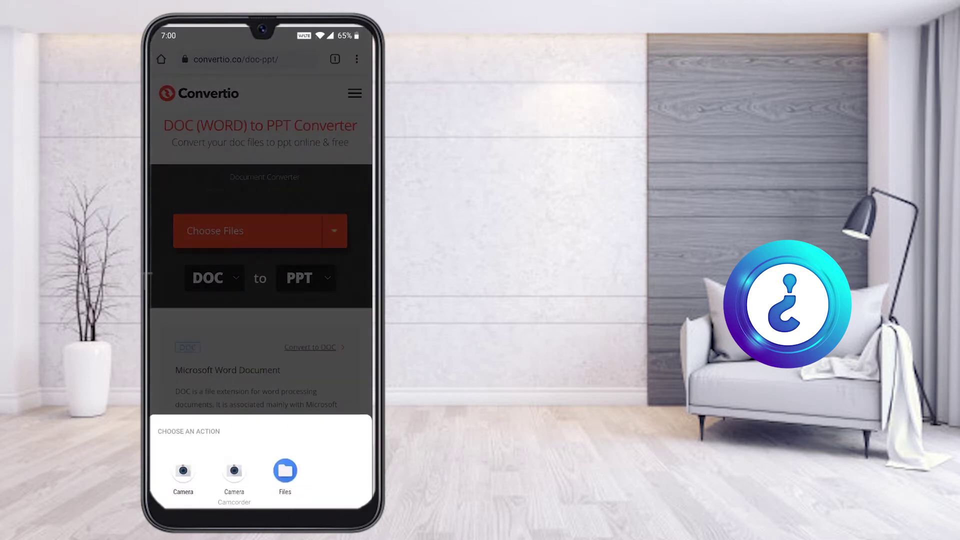
{"action": "left_click", "coordinate": [285, 472]}
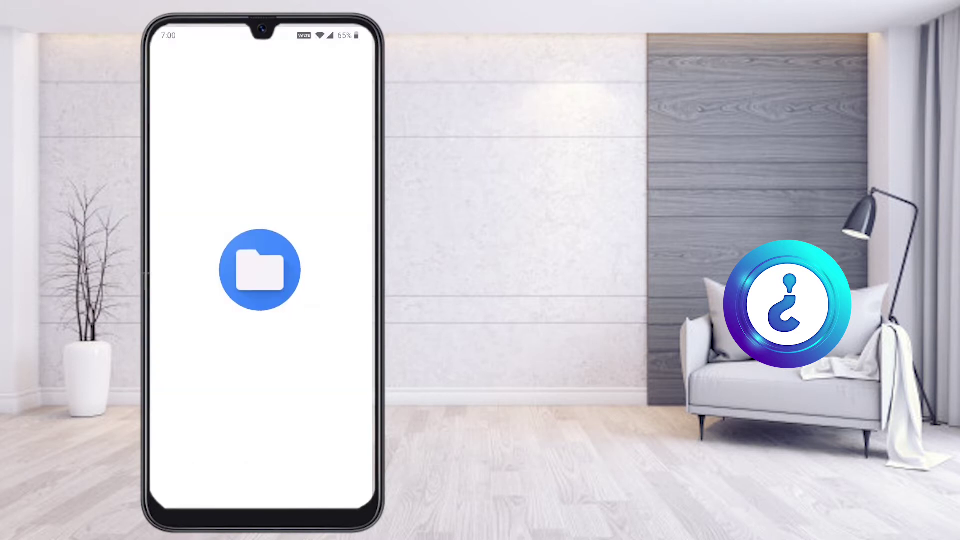
{"action": "scroll", "coordinate": [260, 300], "scroll_direction": "down", "scroll_amount": 10}
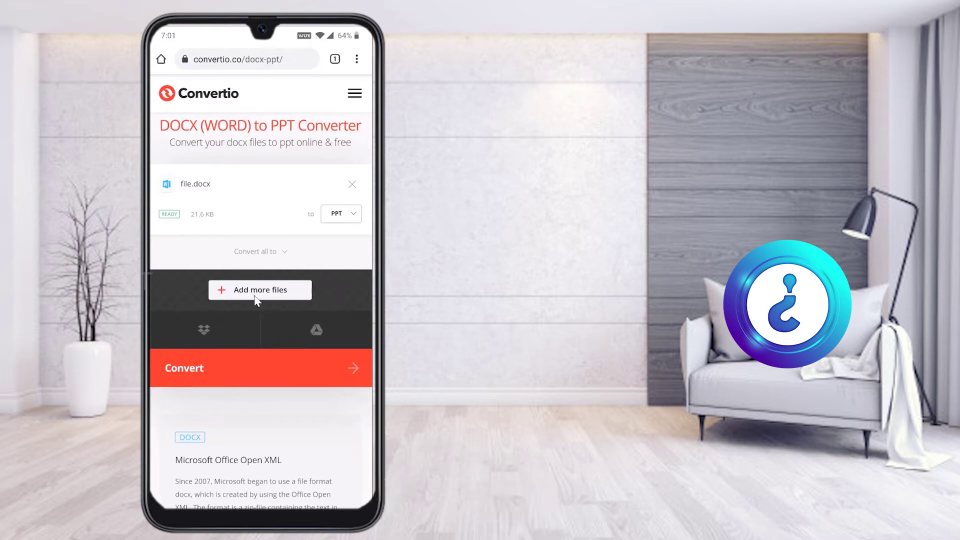
{"action": "left_click", "coordinate": [194, 369]}
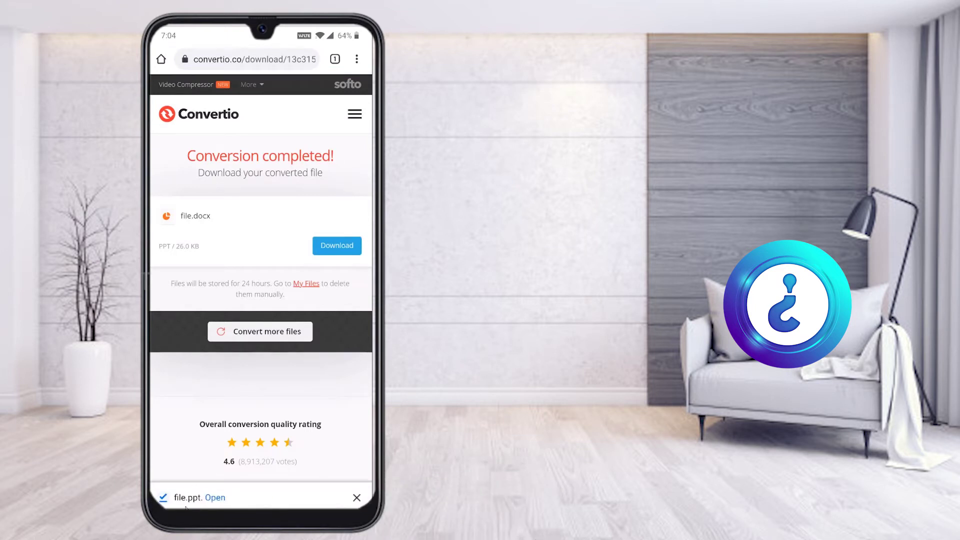
- Open the downloaded file.ppt as a presentation and switch it to editing mode
{"action": "left_click", "coordinate": [222, 504]}
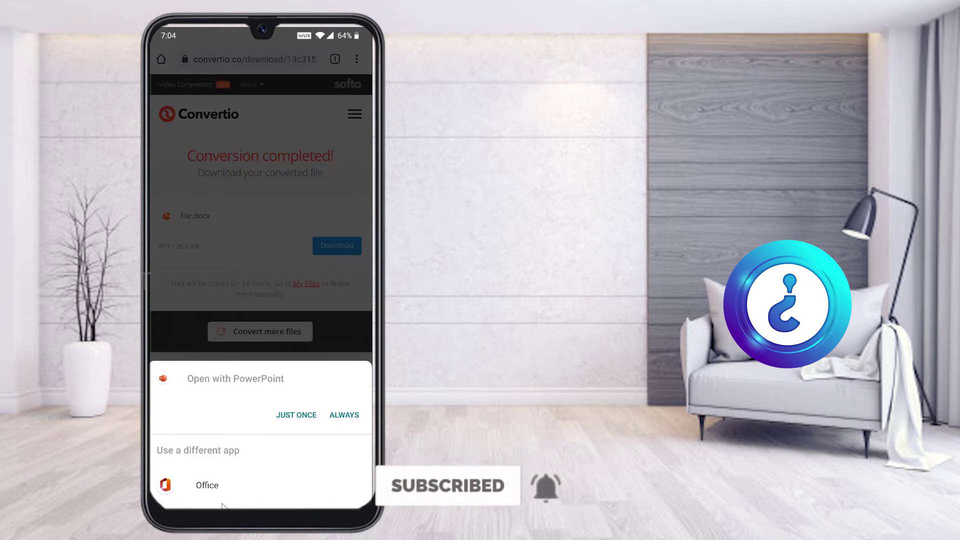
{"action": "left_click", "coordinate": [222, 504]}
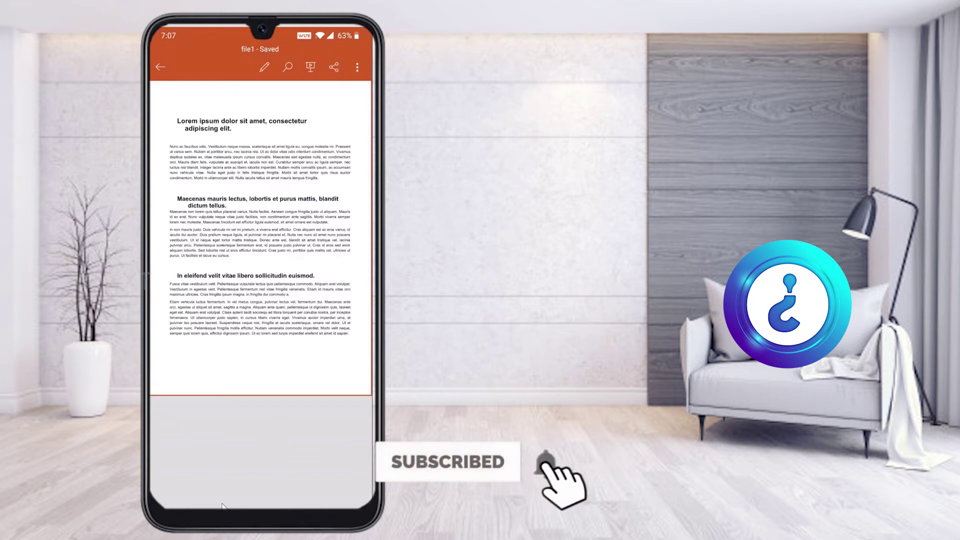
{"action": "left_click", "coordinate": [268, 64]}
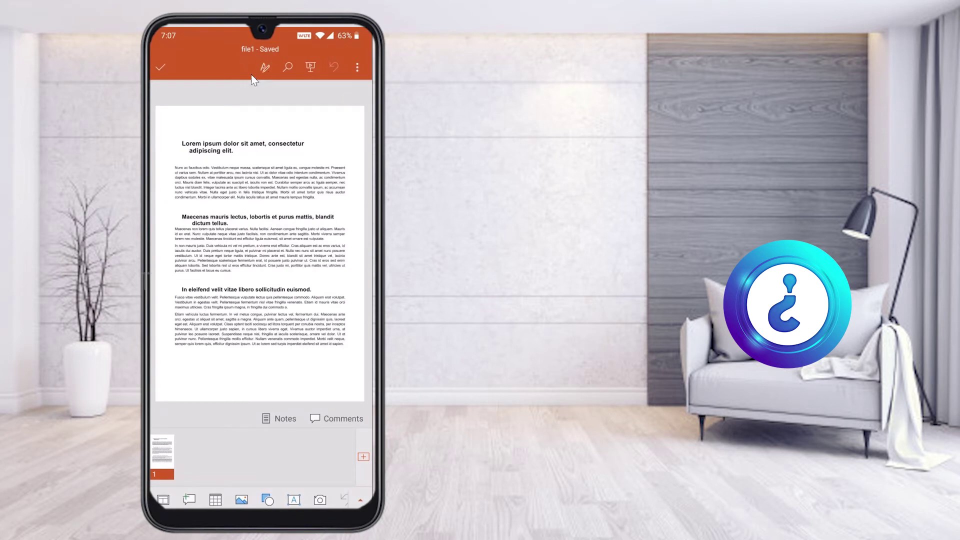
- Apply the design theme with blue circuit lines to the converted slide
{"action": "left_click", "coordinate": [242, 65]}
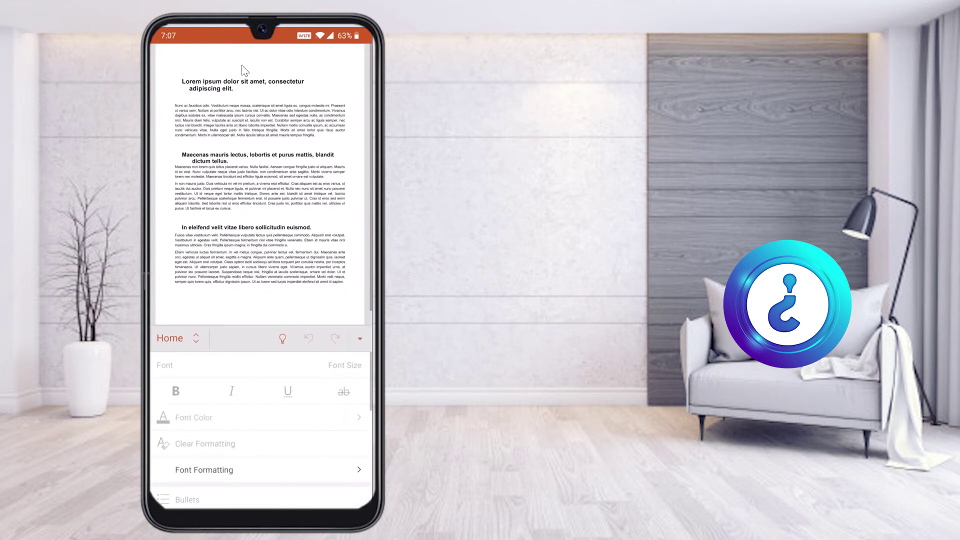
{"action": "left_click", "coordinate": [179, 339]}
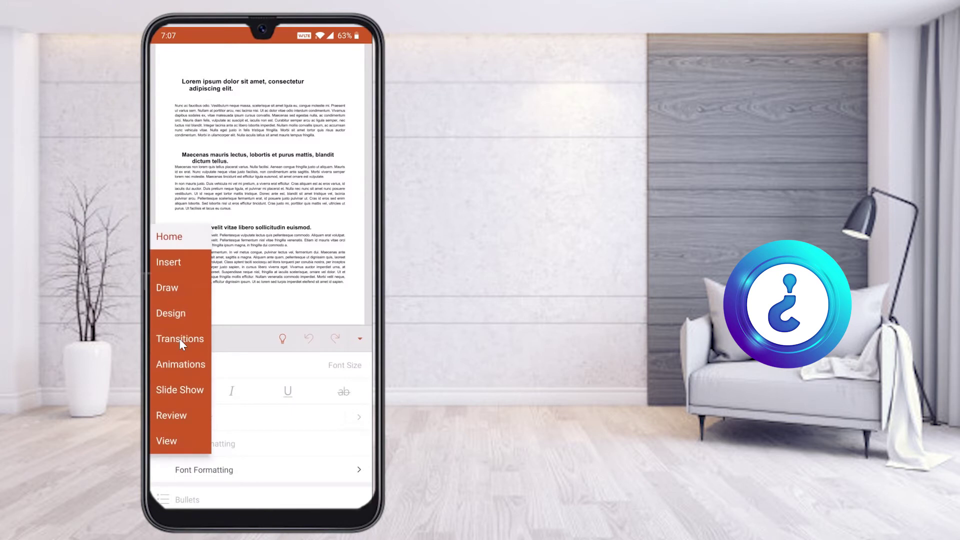
{"action": "left_click", "coordinate": [171, 314]}
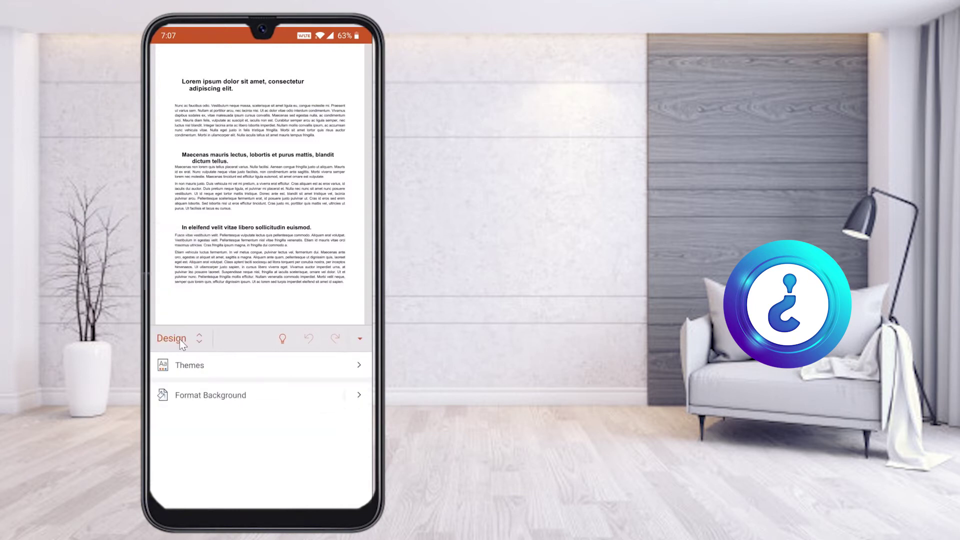
{"action": "left_click", "coordinate": [210, 395]}
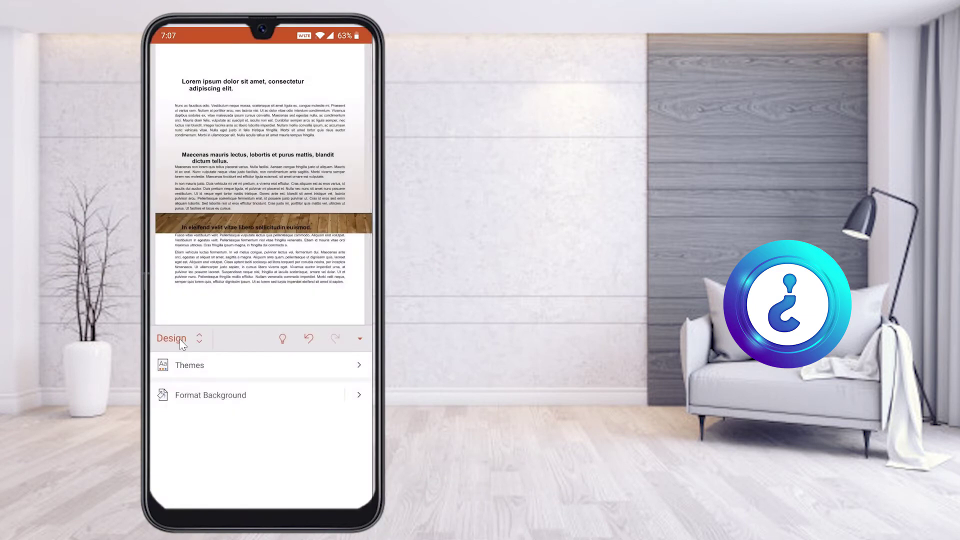
{"action": "left_click", "coordinate": [179, 339]}
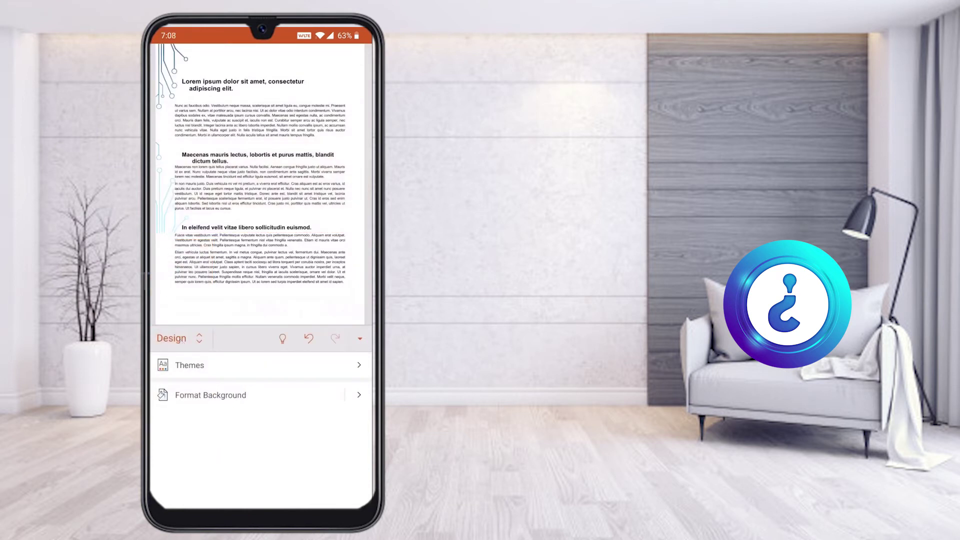
{"action": "left_click", "coordinate": [156, 163]}
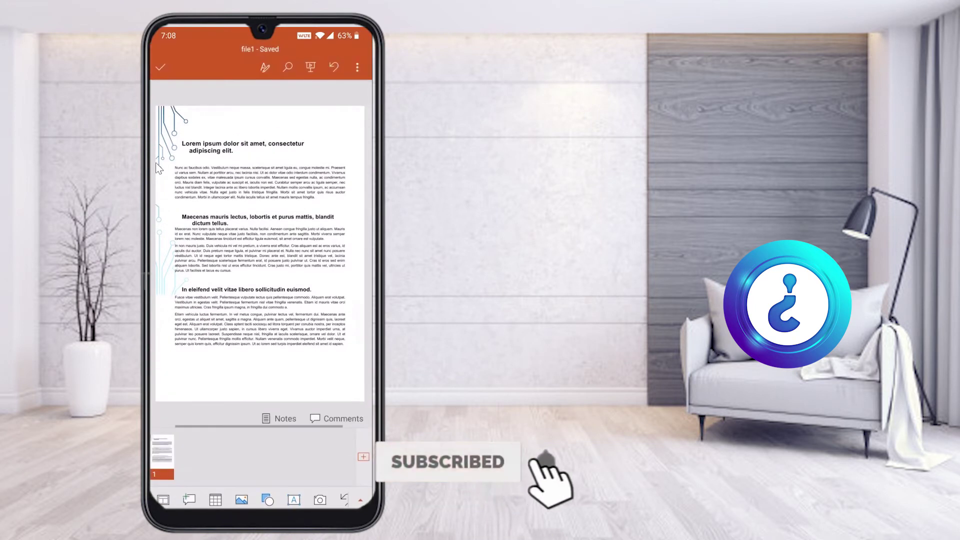
- Add two new blank slides after the converted text slide
{"action": "key", "text": "ctrl+m"}
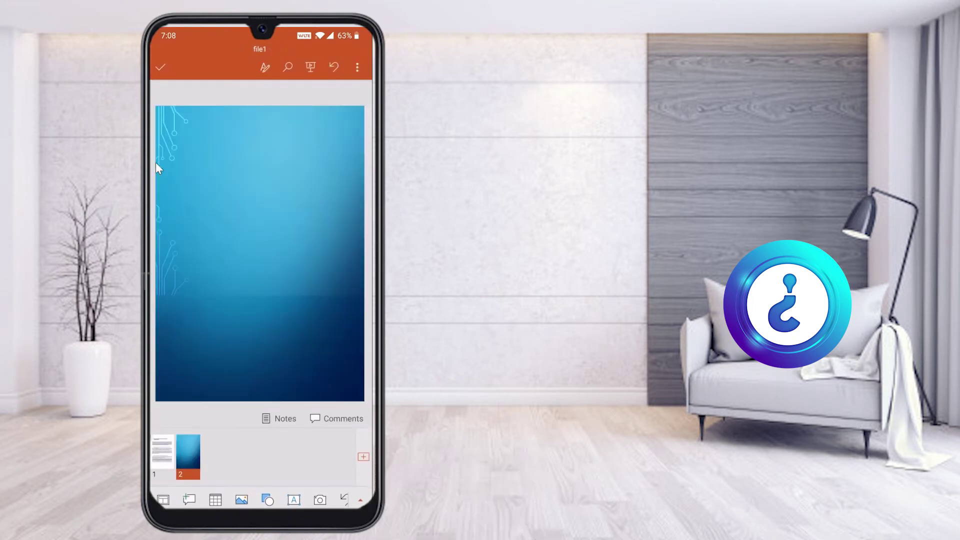
{"action": "key", "text": "Page_Up"}
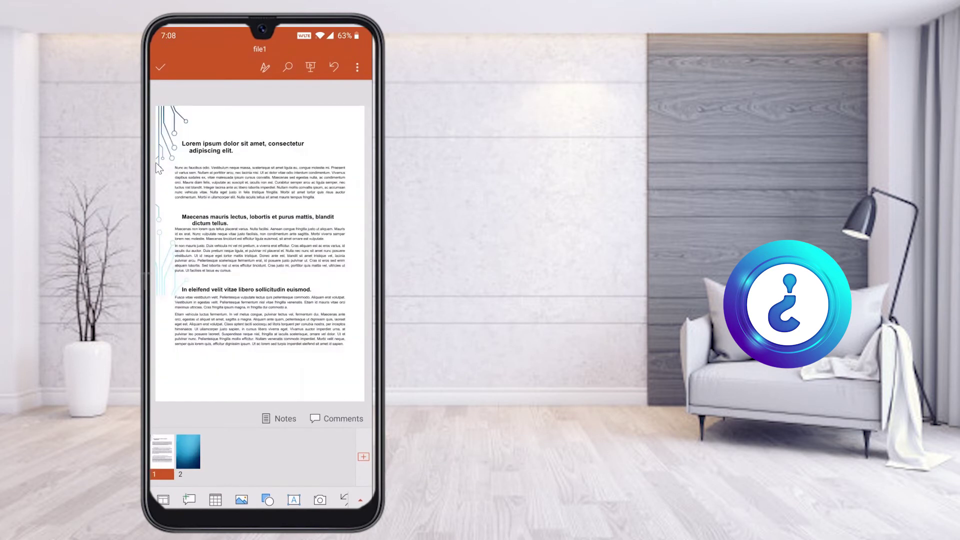
{"action": "key", "text": "Page_Down"}
{"action": "key", "text": "ctrl+m"}
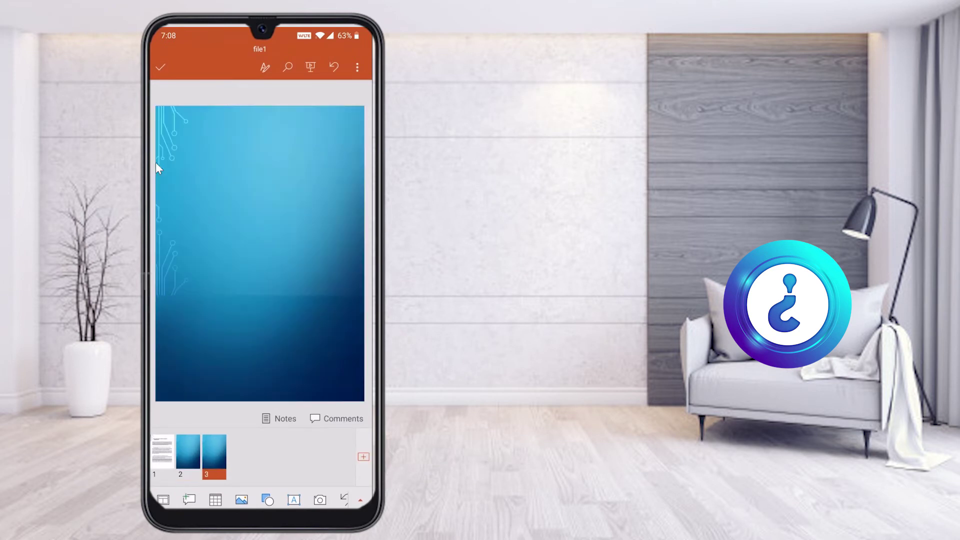
- Move the first blank slide ahead of the text slide and select the text slide
{"action": "key", "text": "Page_Up"}
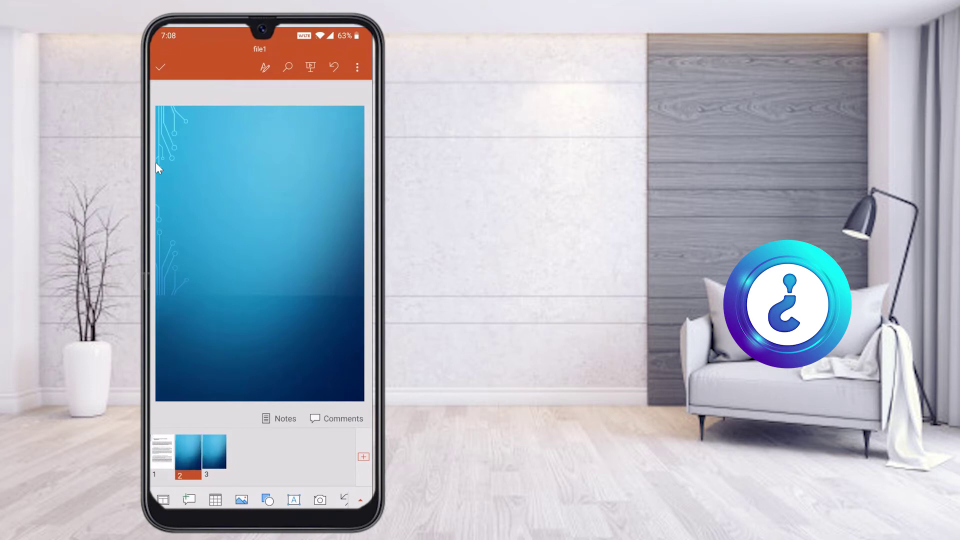
{"action": "key", "text": "ctrl+Up"}
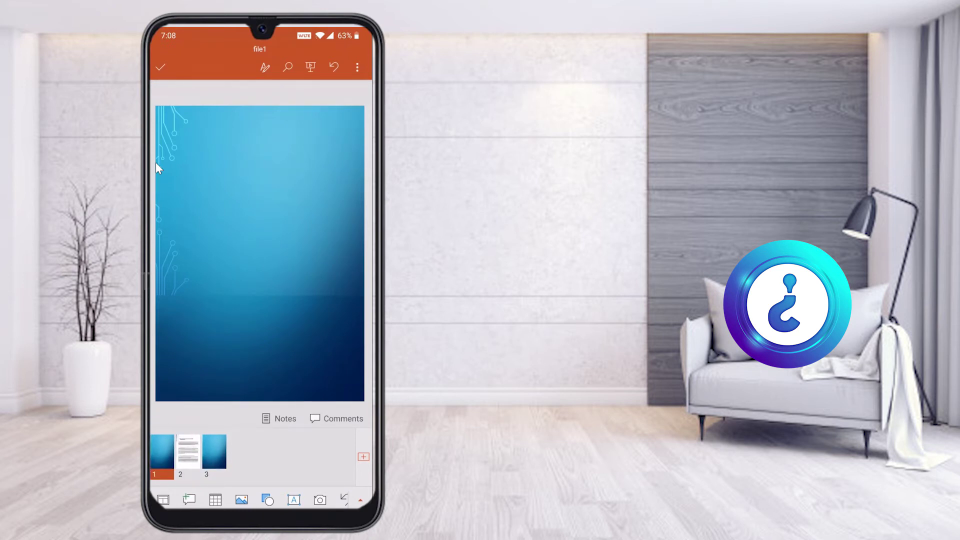
{"action": "key", "text": "Page_Down"}
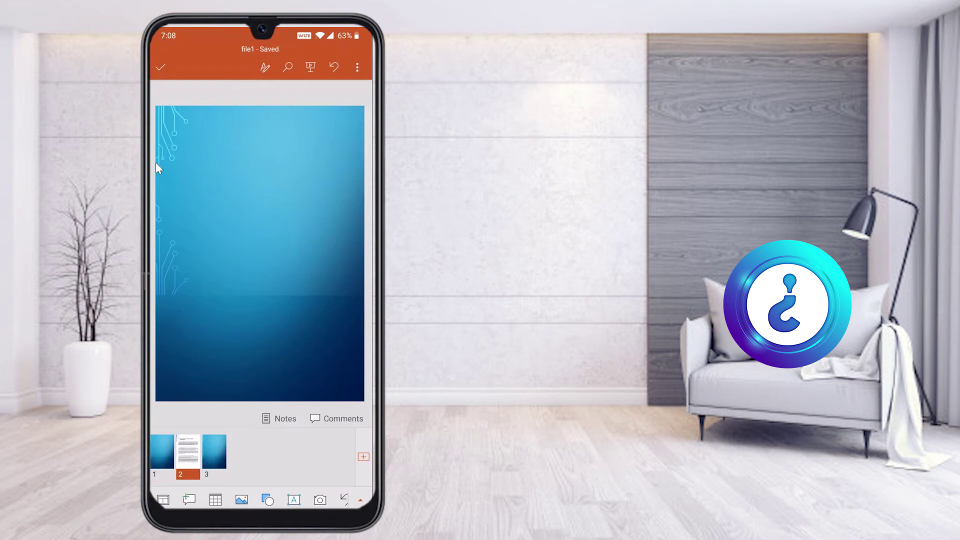
- Flip between the blank and text slides, and play the presentation as a slide show from the first slide
{"action": "key", "text": "Page_Up"}
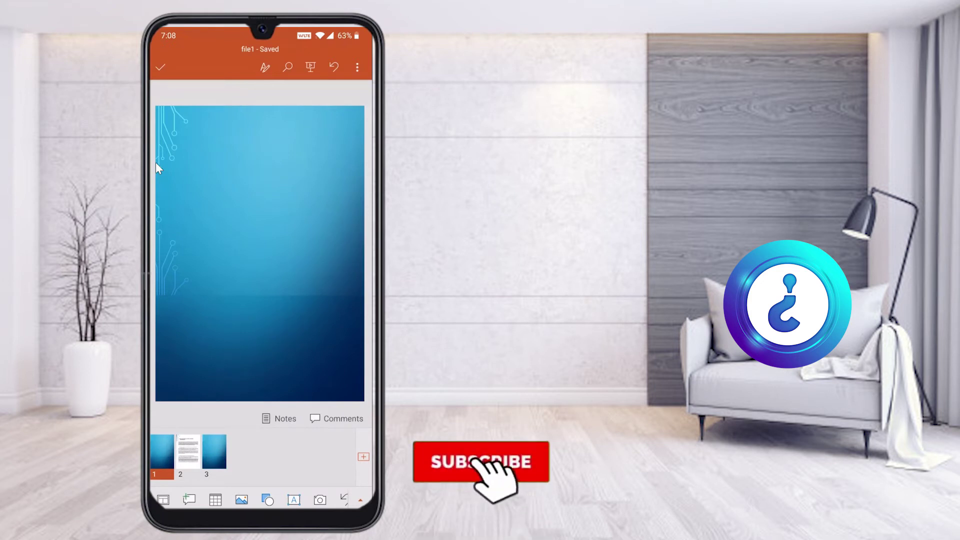
{"action": "key", "text": "Page_Down"}
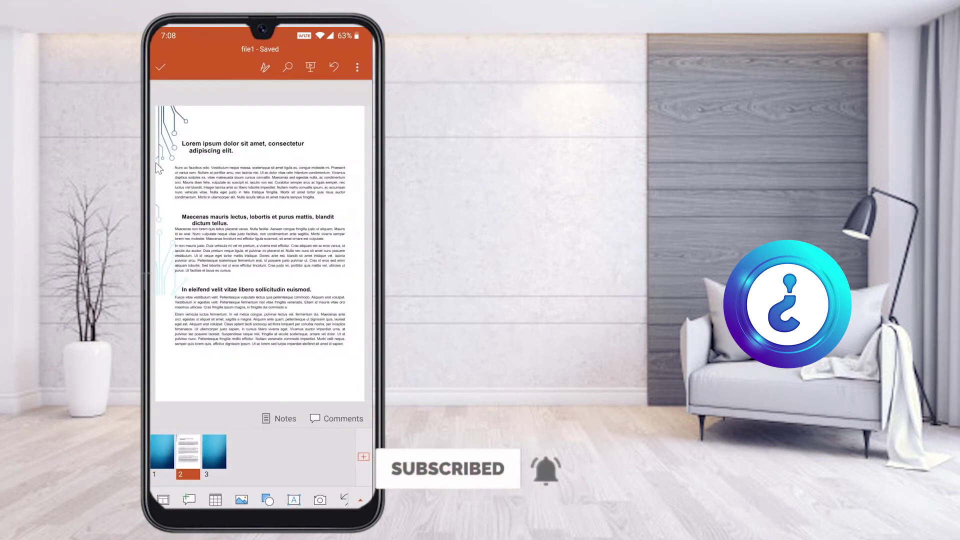
{"action": "key", "text": "Page_Up"}
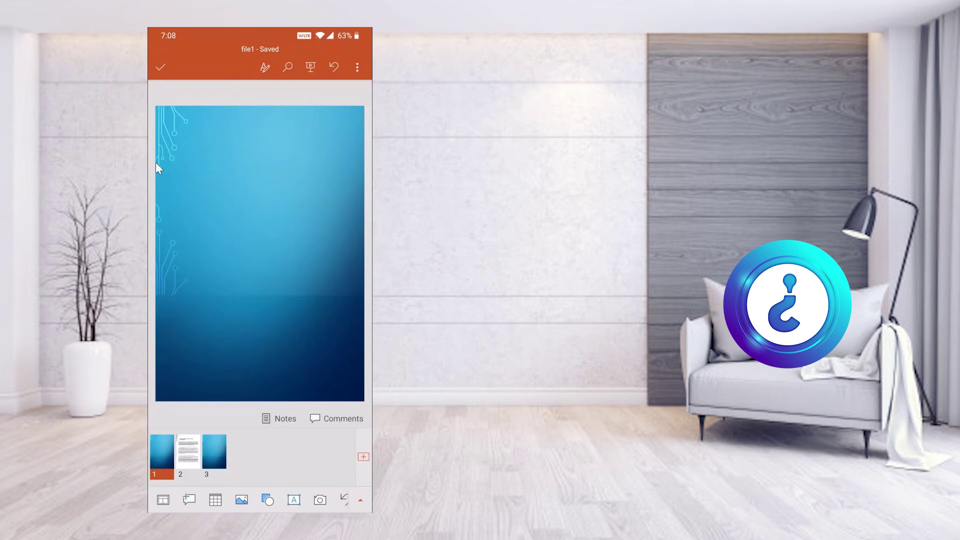
{"action": "key", "text": "F5"}
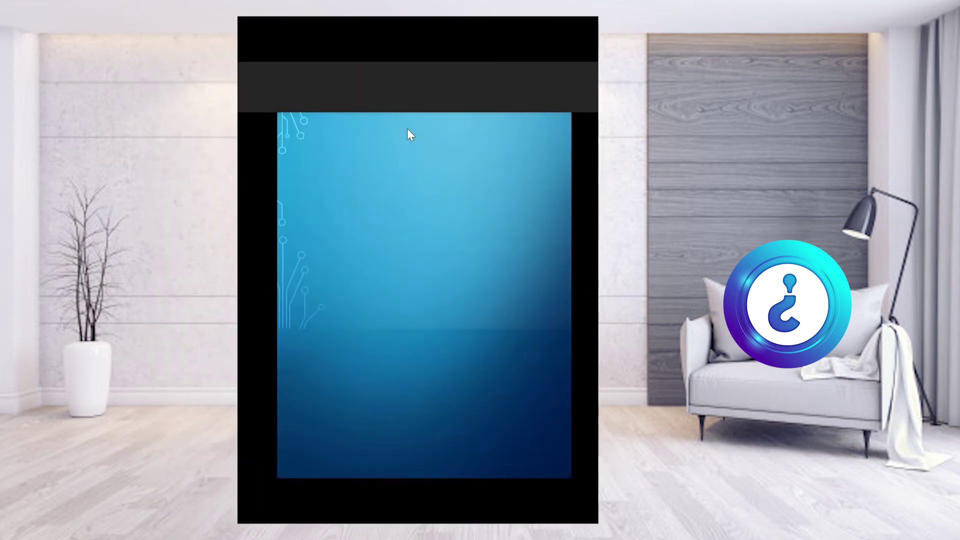
{"action": "left_click", "coordinate": [407, 128]}
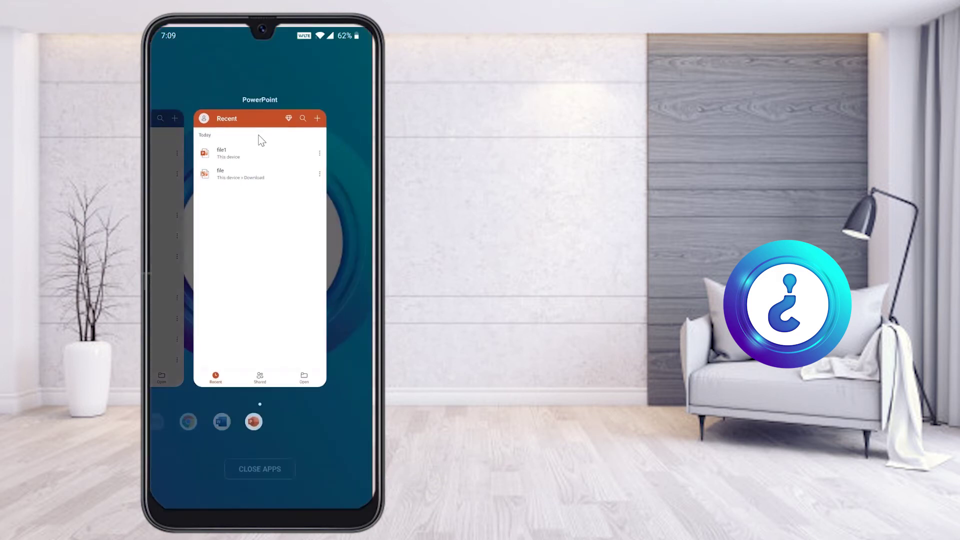
- Switch to the sample_file document in Word and look through its pages
{"action": "left_click", "coordinate": [259, 136]}
{"action": "left_click", "coordinate": [259, 134]}
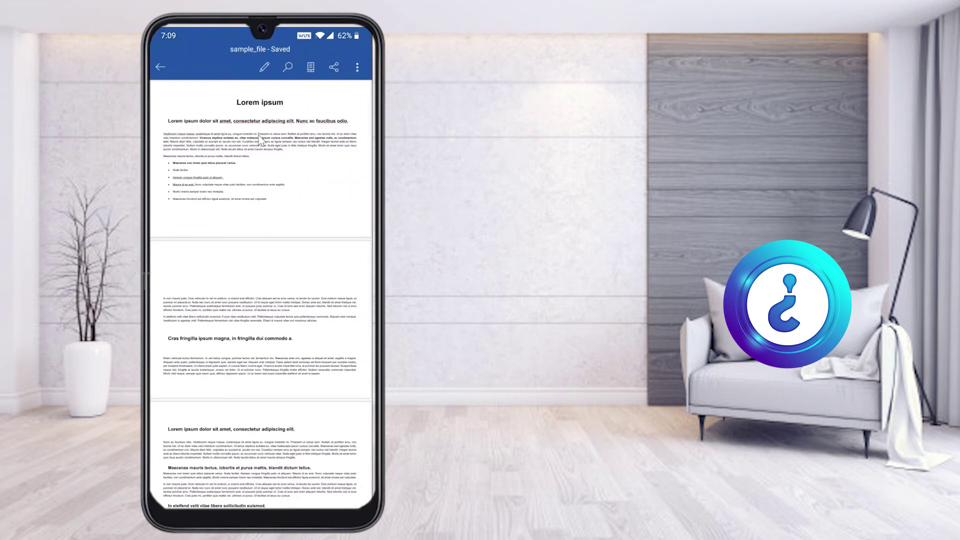
{"action": "scroll", "coordinate": [258, 136], "scroll_direction": "down", "scroll_amount": 5}
{"action": "scroll", "coordinate": [258, 135], "scroll_direction": "up", "scroll_amount": 5}
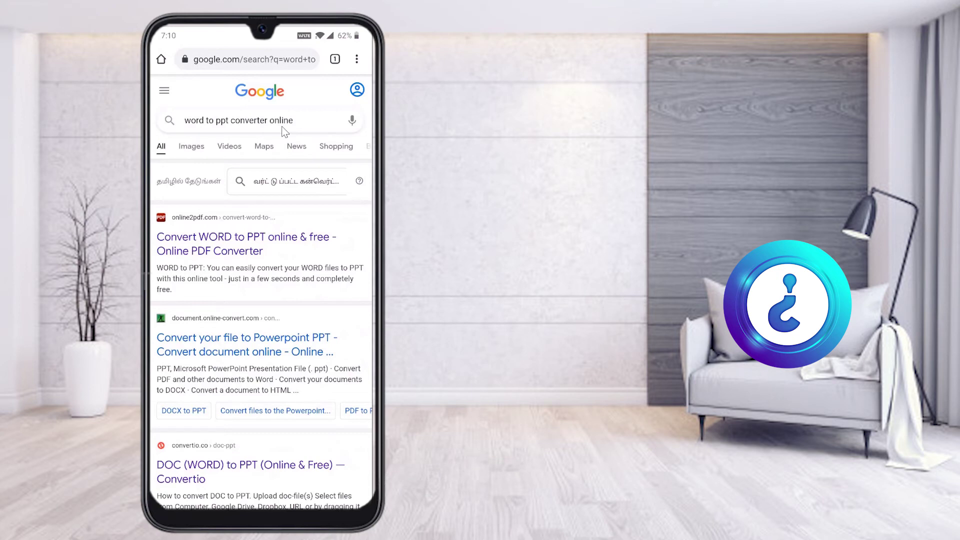
- Open Convertio's Word to PPT converter from the Google search results and upload sample_file.docx from the phone
{"action": "scroll", "coordinate": [281, 126], "scroll_direction": "down", "scroll_amount": 3}
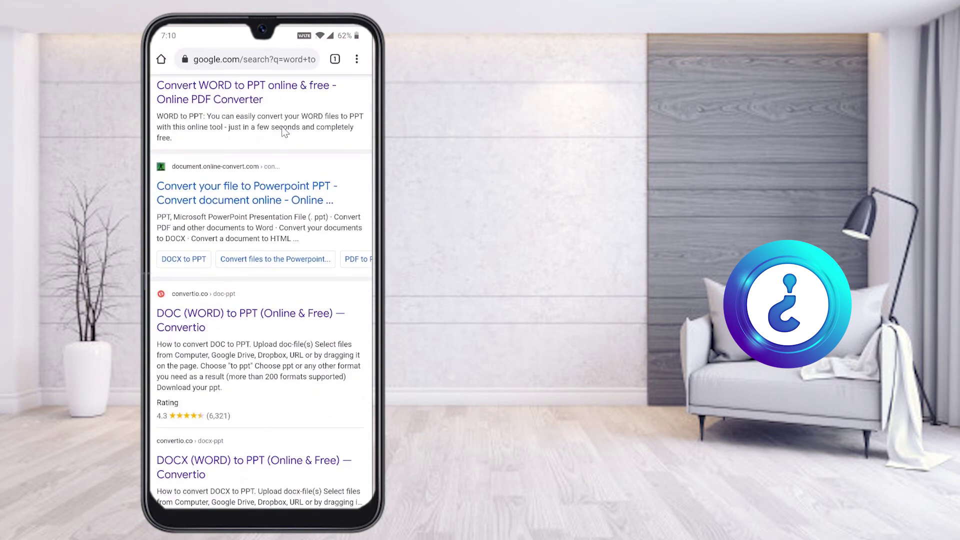
{"action": "left_click", "coordinate": [194, 321]}
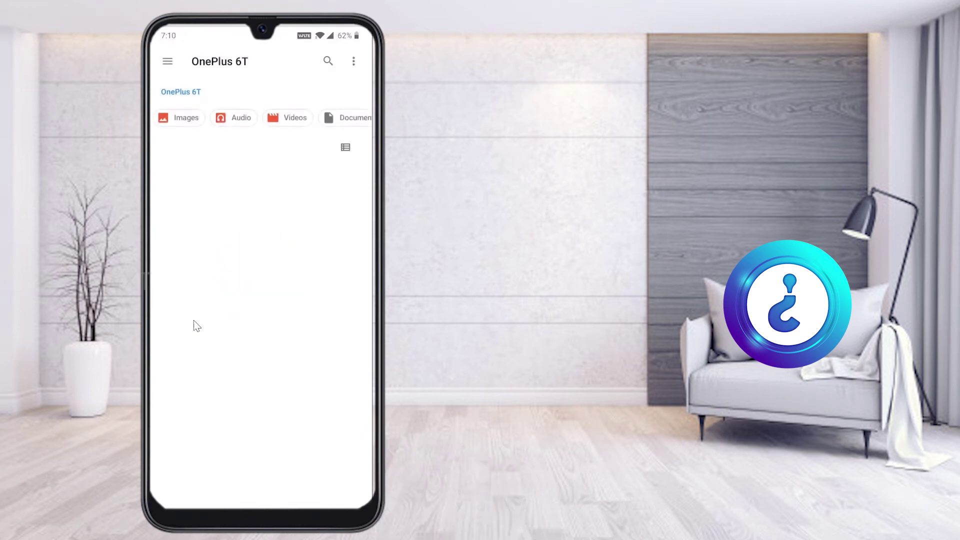
{"action": "scroll", "coordinate": [194, 321], "scroll_direction": "down", "scroll_amount": 10}
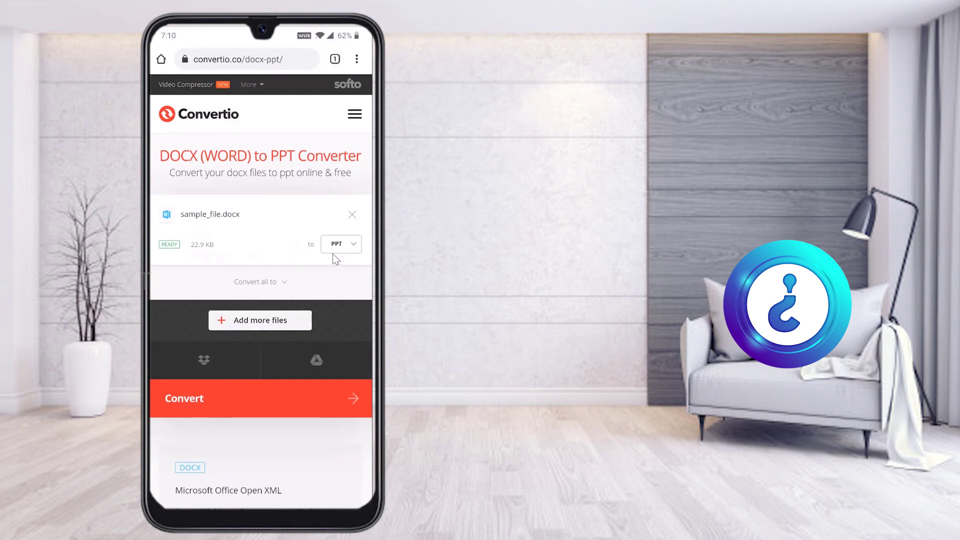
- Convert sample_file.docx to PPT, dismiss the translation offer and download the converted file
{"action": "left_click", "coordinate": [176, 399]}
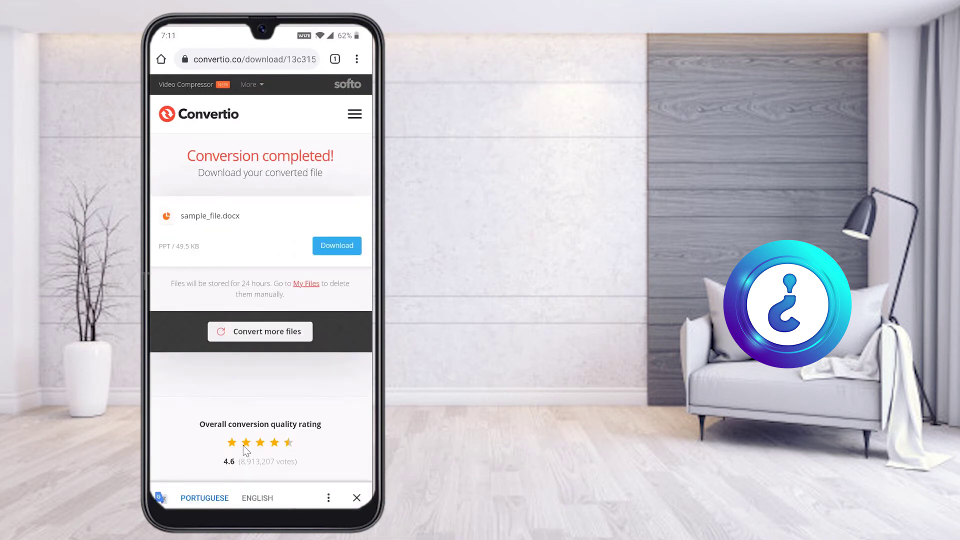
{"action": "left_click", "coordinate": [359, 500]}
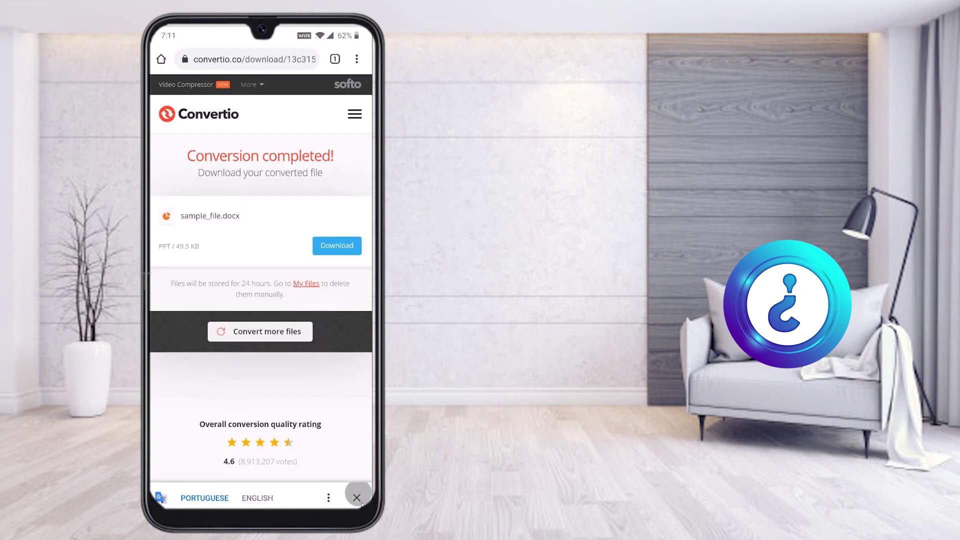
{"action": "left_click", "coordinate": [334, 247]}
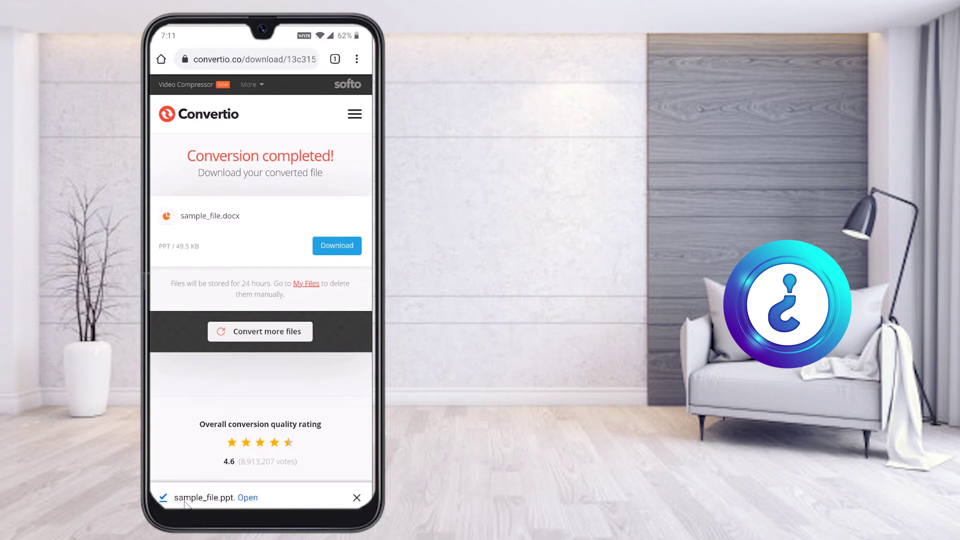
- Open the downloaded sample_file.ppt in PowerPoint and look through its slides
{"action": "left_click", "coordinate": [185, 503]}
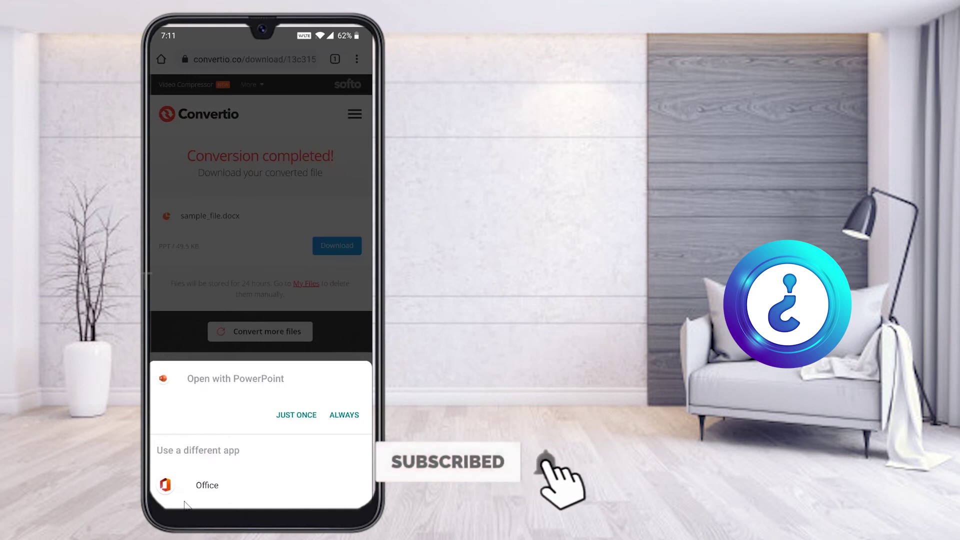
{"action": "left_click", "coordinate": [185, 502]}
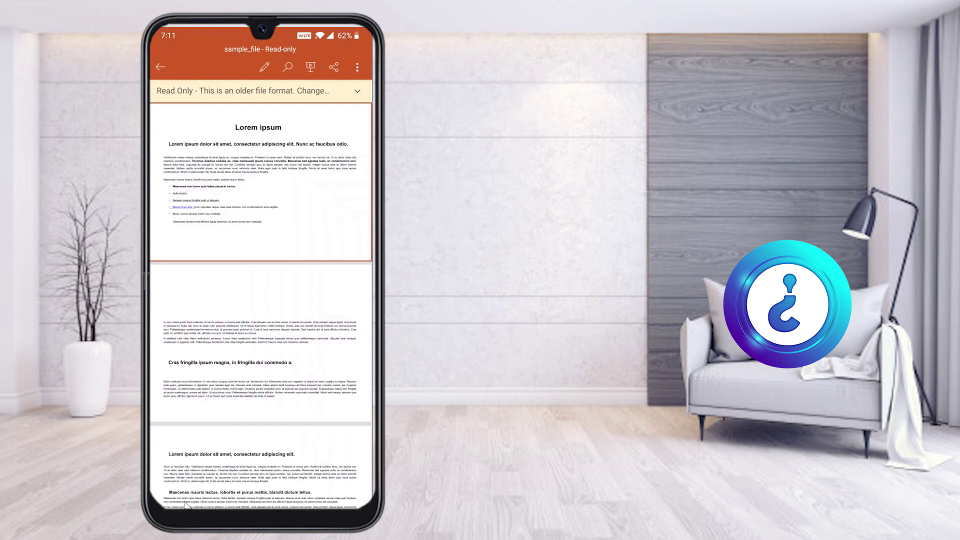
{"action": "scroll", "coordinate": [187, 505], "scroll_direction": "down", "scroll_amount": 4}
{"action": "scroll", "coordinate": [187, 505], "scroll_direction": "up", "scroll_amount": 3}
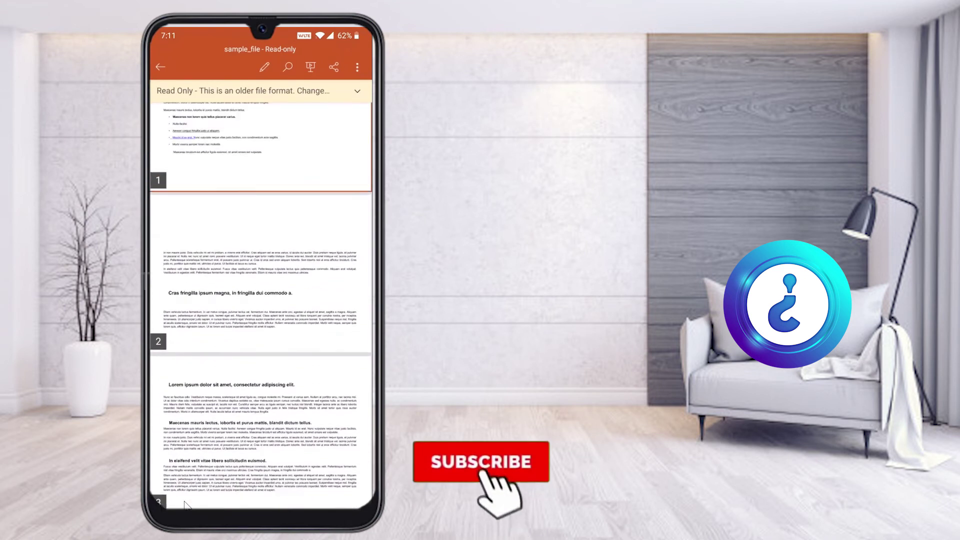
{"action": "scroll", "coordinate": [185, 502], "scroll_direction": "up", "scroll_amount": 3}
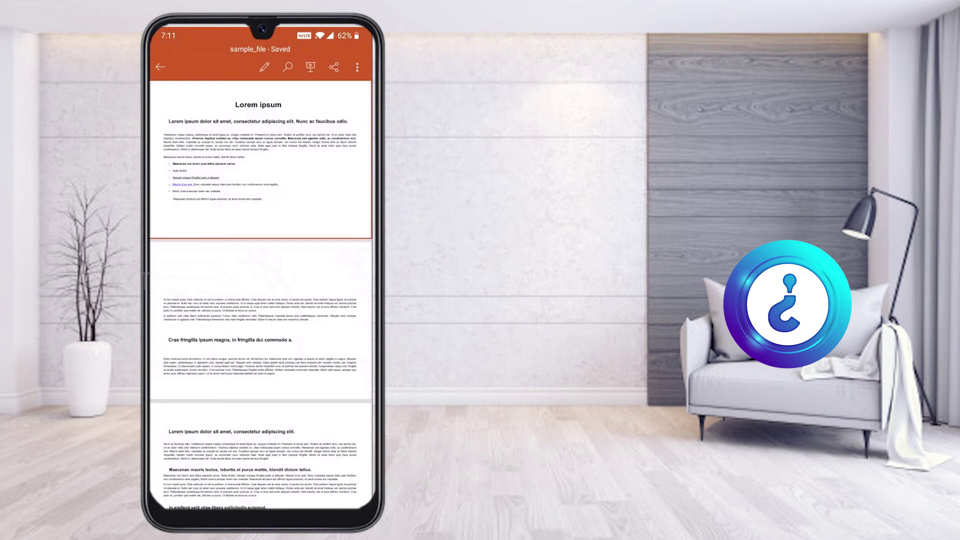
- Switch the sample_file presentation to editing mode and open the design theme gallery
{"action": "left_click", "coordinate": [267, 76]}
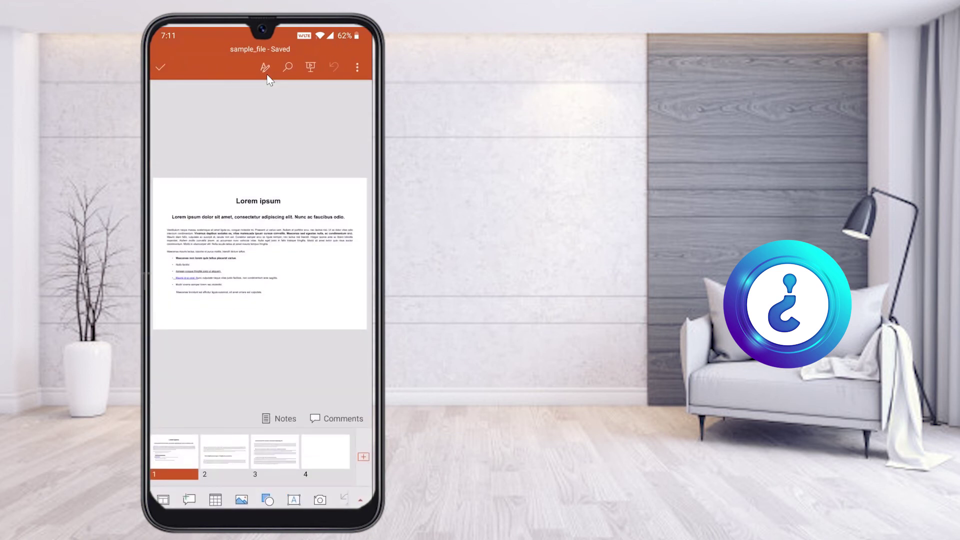
{"action": "left_click", "coordinate": [272, 65]}
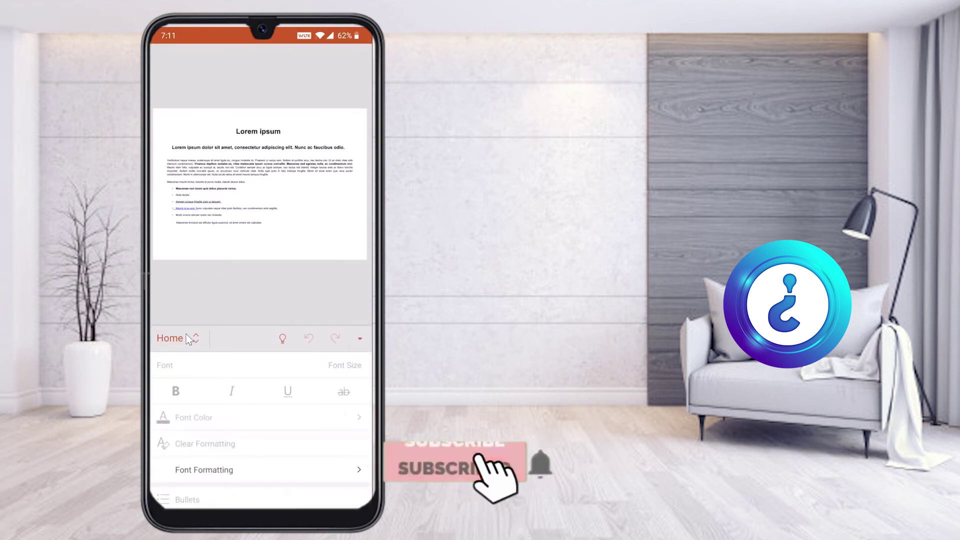
{"action": "left_click", "coordinate": [186, 335]}
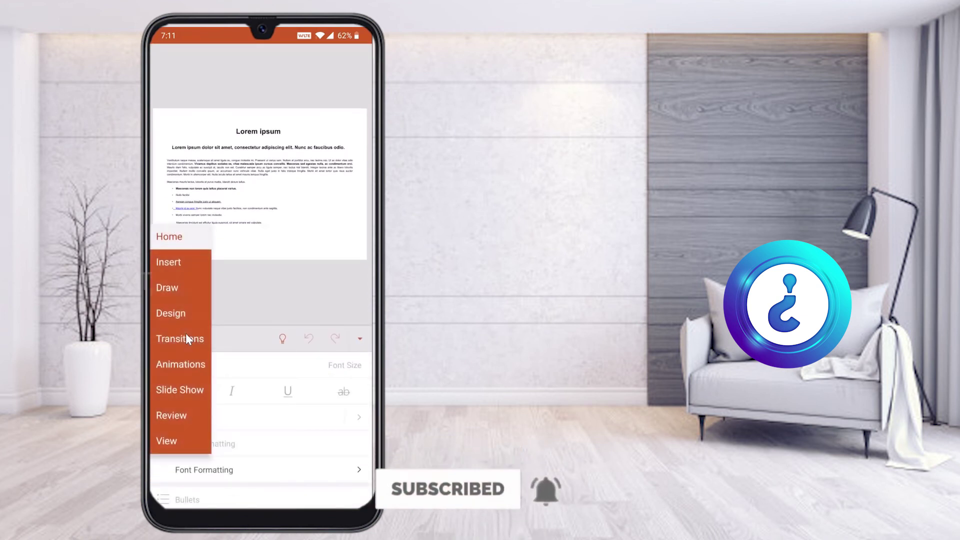
{"action": "left_click", "coordinate": [171, 313]}
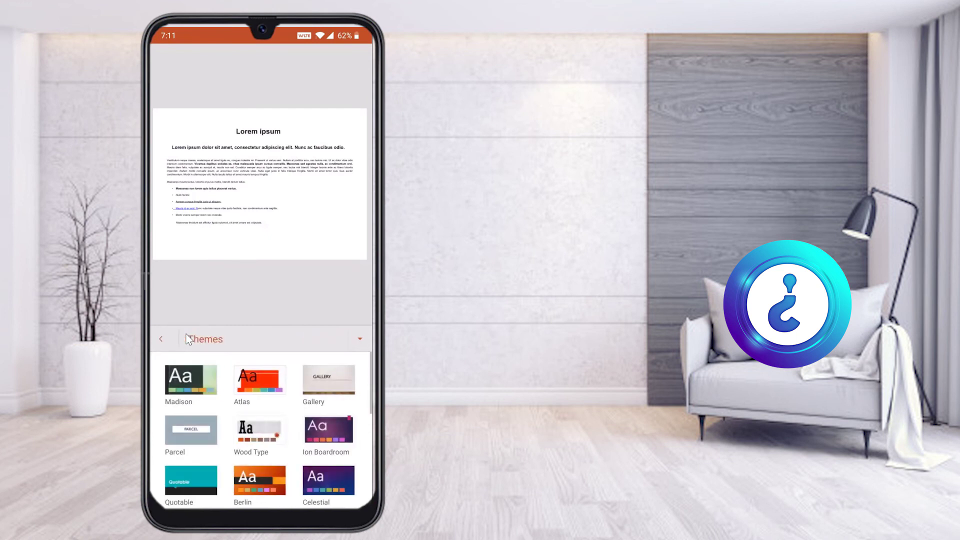
- Try the Ion Boardroom and Circuit design themes on the converted slides
{"action": "left_click", "coordinate": [329, 436]}
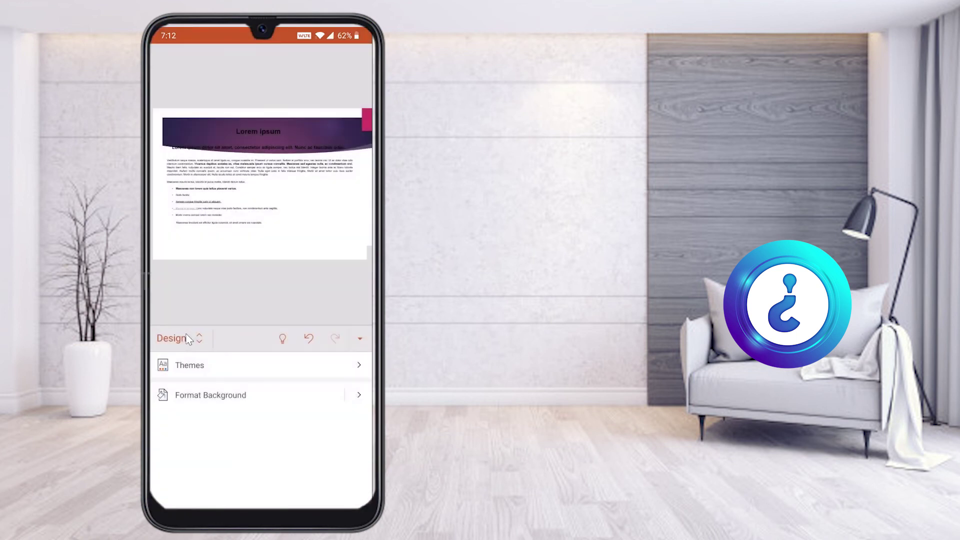
{"action": "left_click", "coordinate": [189, 365]}
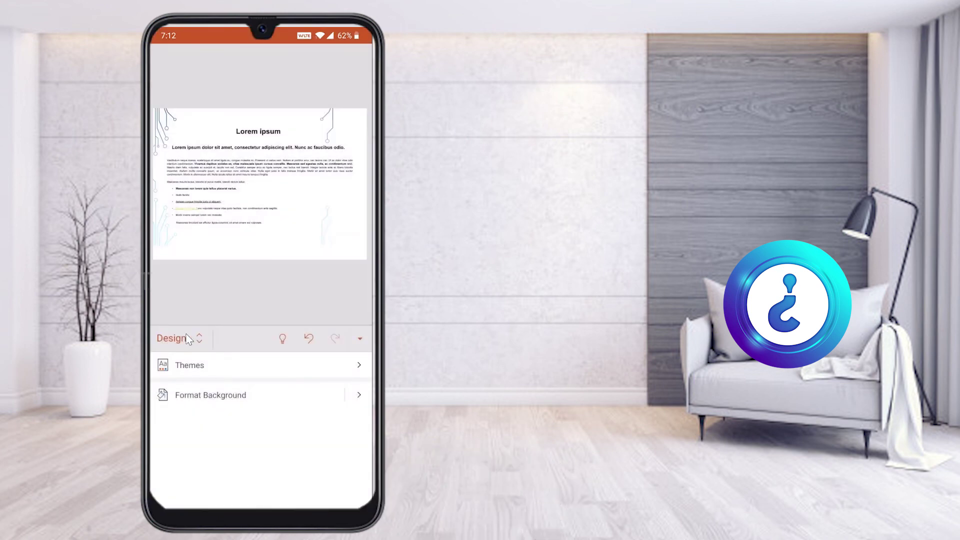
- Apply the wood-toned theme with the framed paper card below Circuit and return to the slide editor
{"action": "left_click", "coordinate": [190, 365]}
{"action": "scroll", "coordinate": [260, 430], "scroll_direction": "down", "scroll_amount": 2}
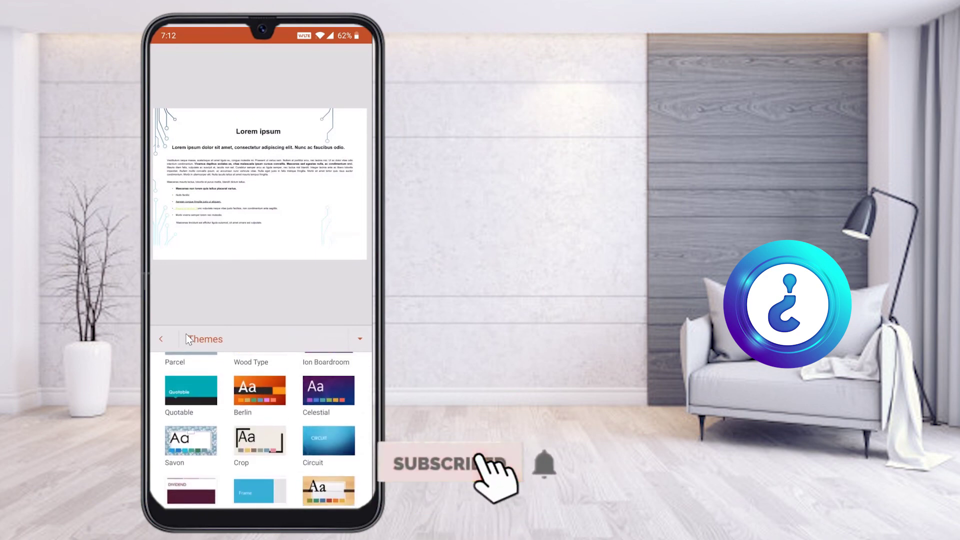
{"action": "left_click", "coordinate": [329, 491]}
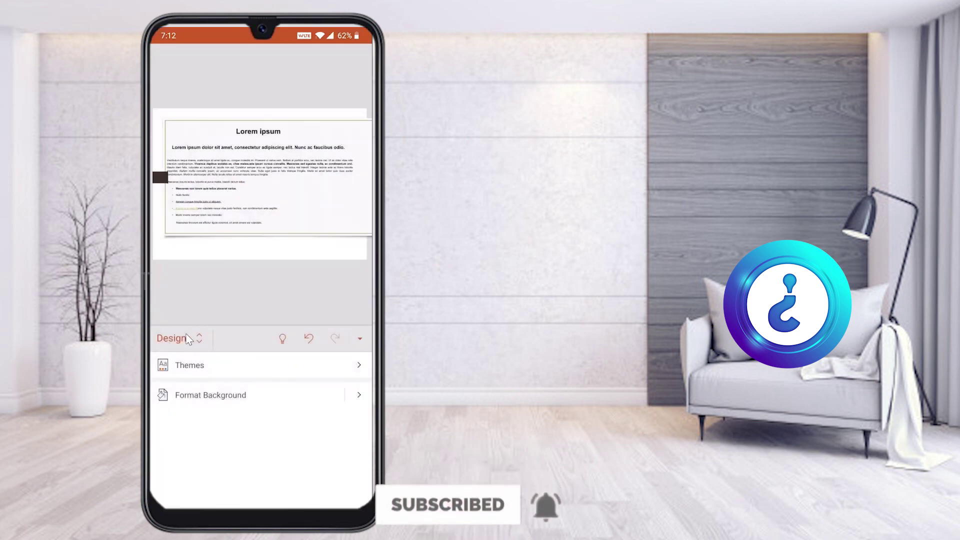
{"action": "right_click", "coordinate": [186, 333]}
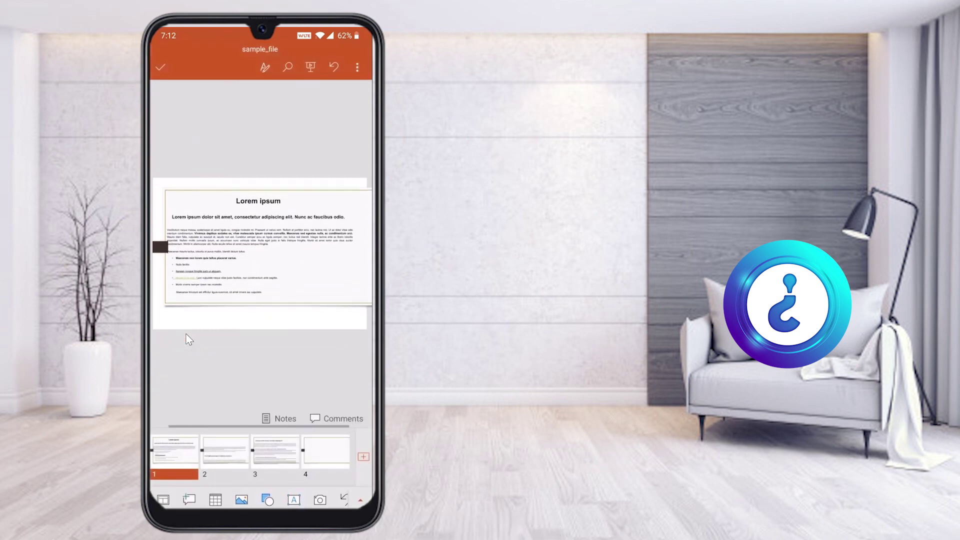
- Play the themed sample_file presentation as a slide show and page through its slides
{"action": "left_click", "coordinate": [311, 67]}
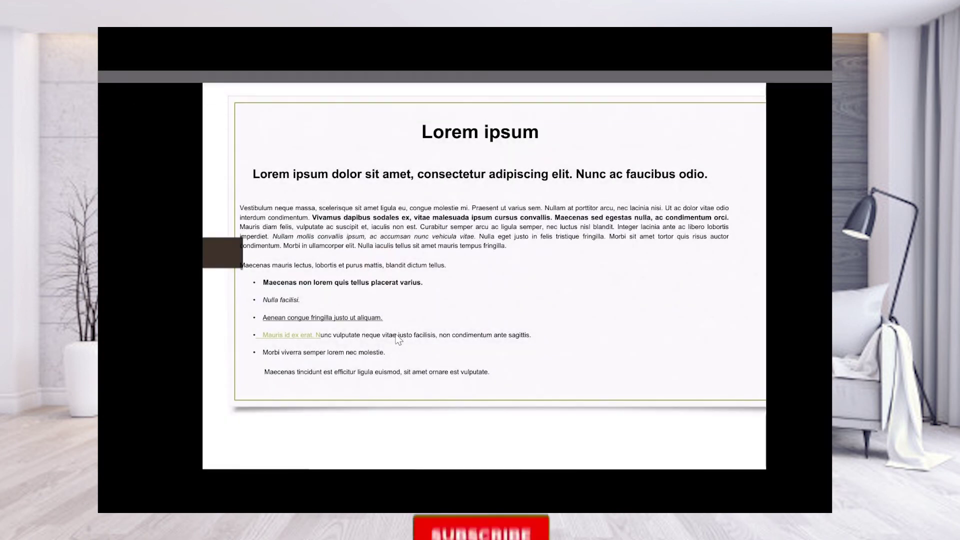
{"action": "left_click", "coordinate": [396, 334]}
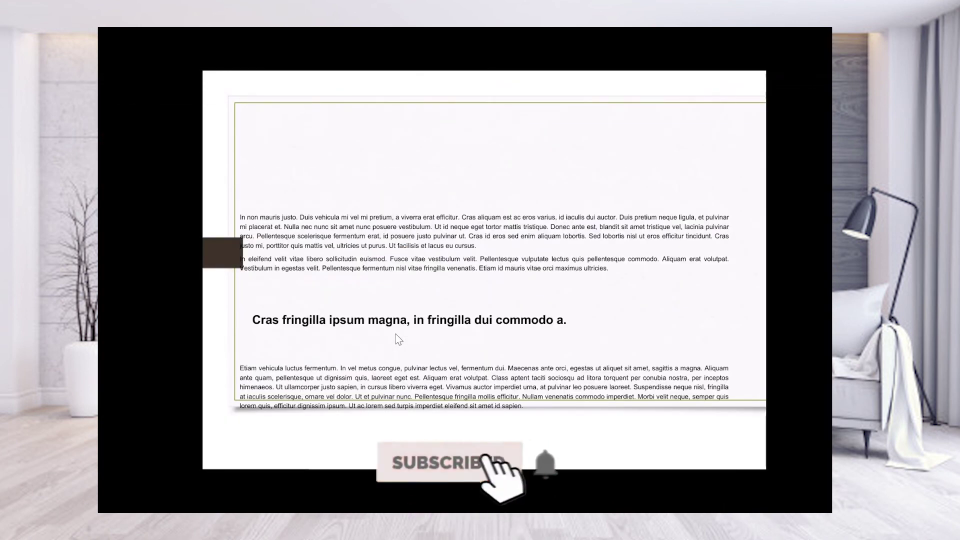
{"action": "key", "text": "Right"}
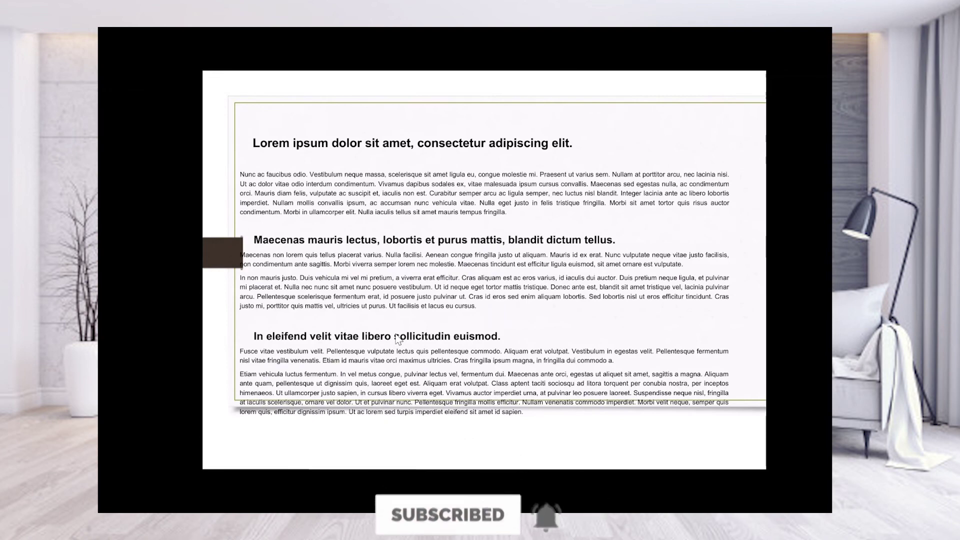
{"action": "key", "text": "Right"}
{"action": "key", "text": "Right"}
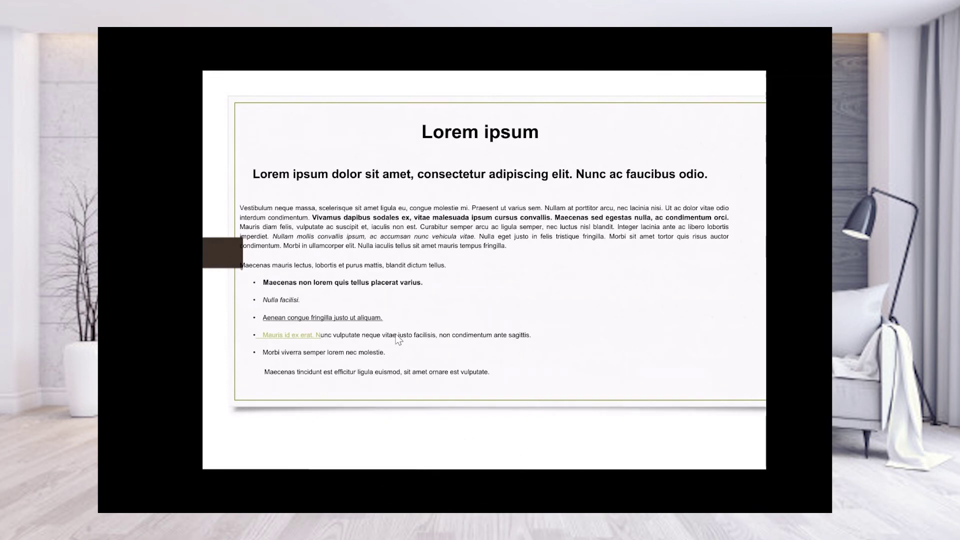